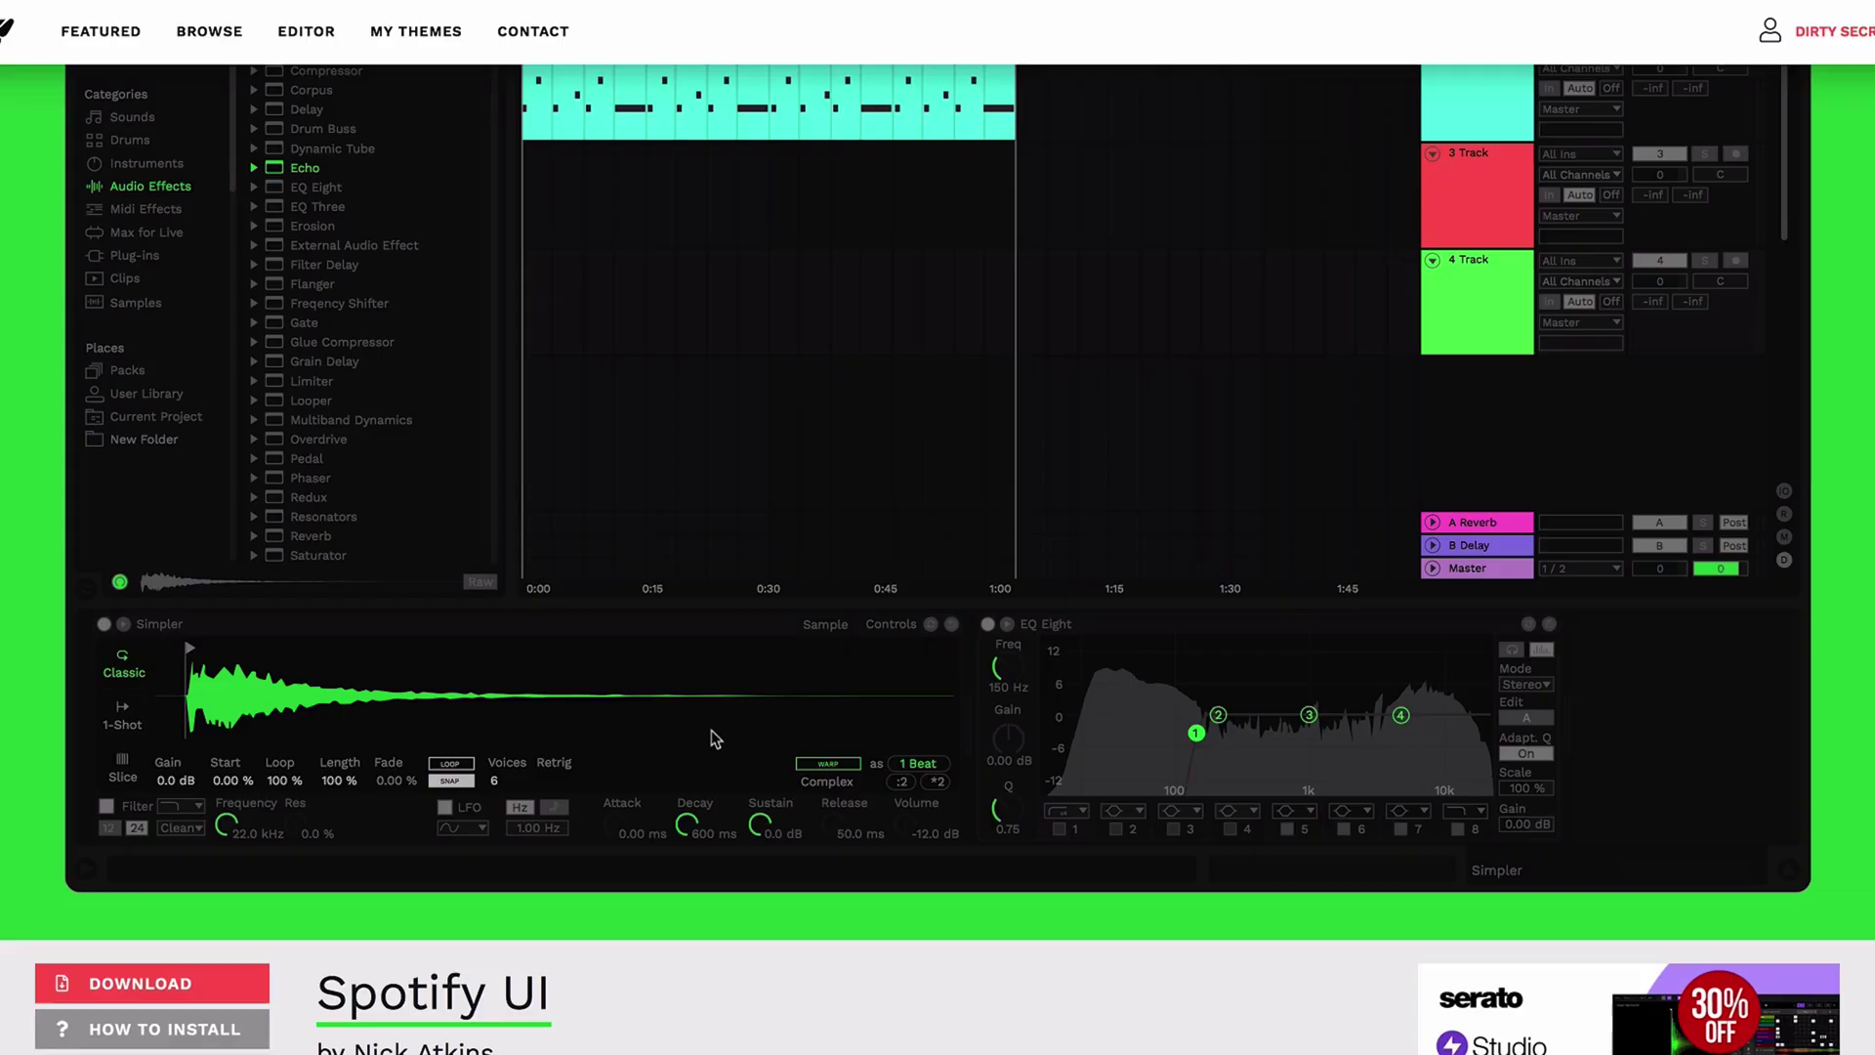
{"action": "scroll", "coordinate": [712, 727], "scroll_direction": "down", "scroll_amount": 5}
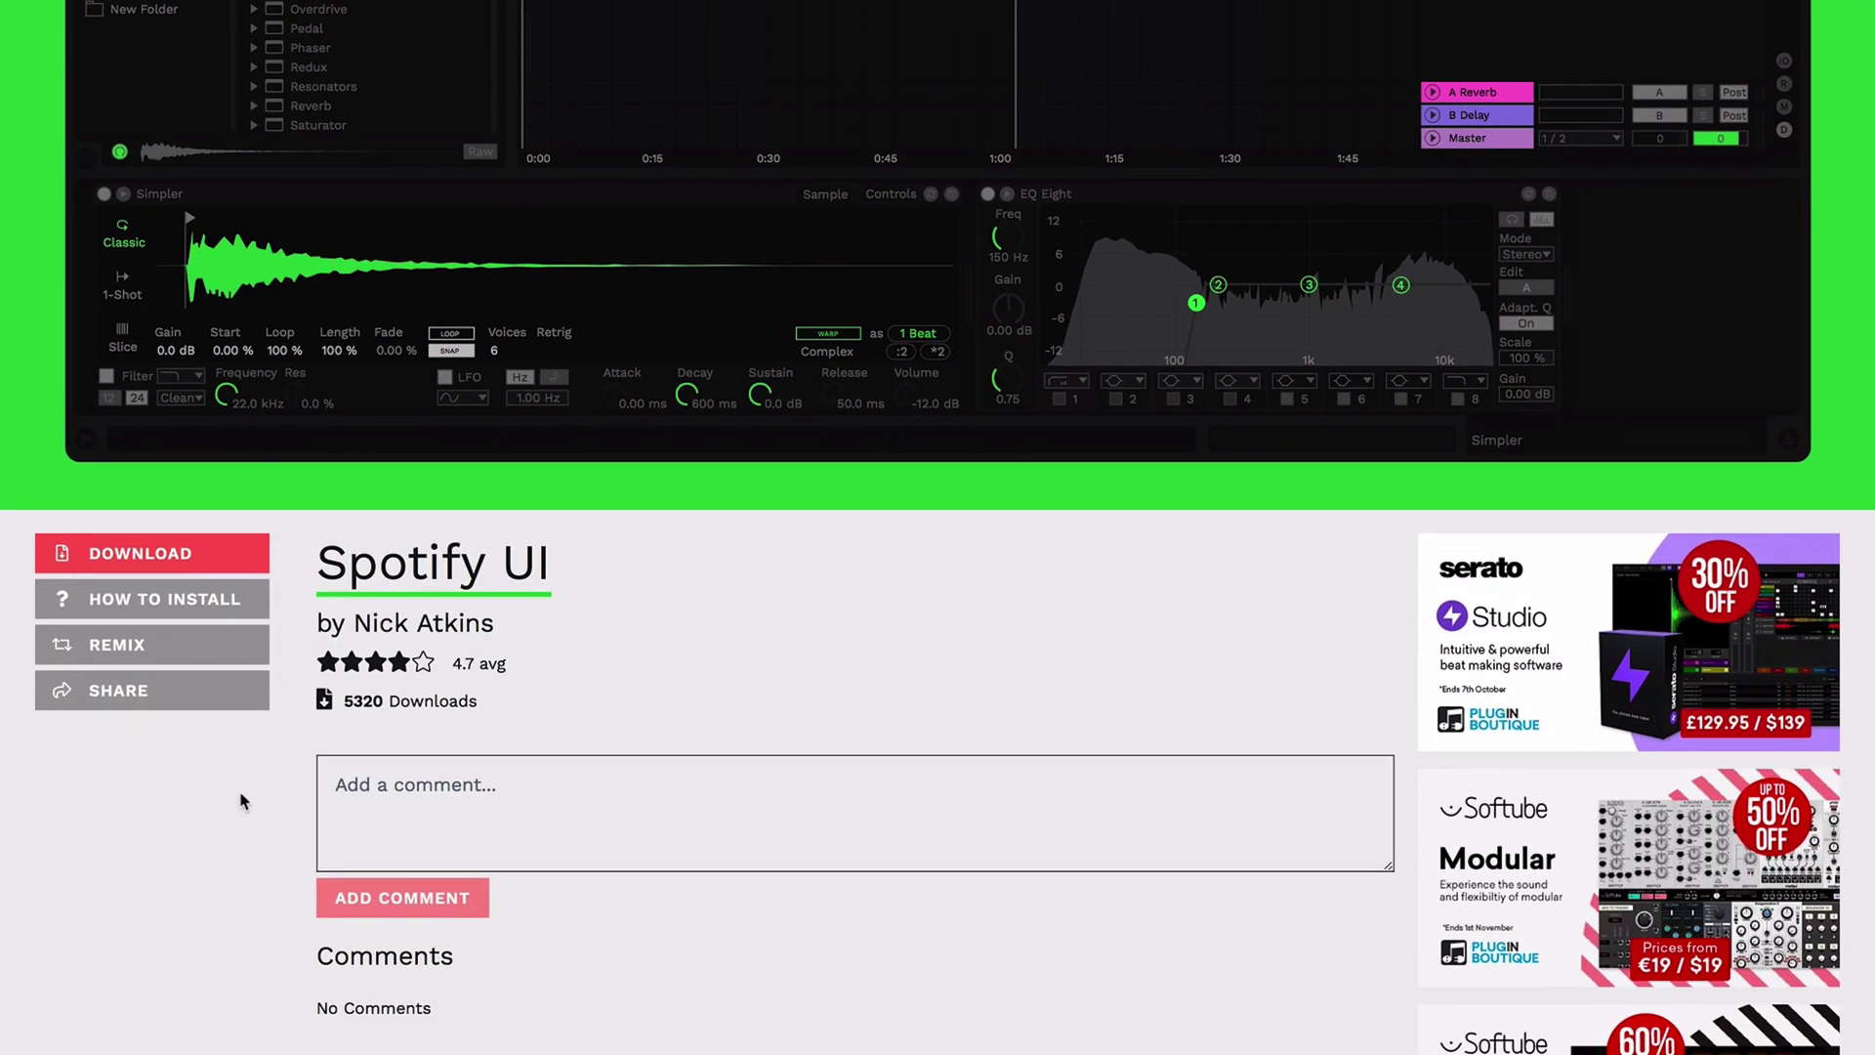
{"action": "scroll", "coordinate": [241, 807], "scroll_direction": "up", "scroll_amount": 1}
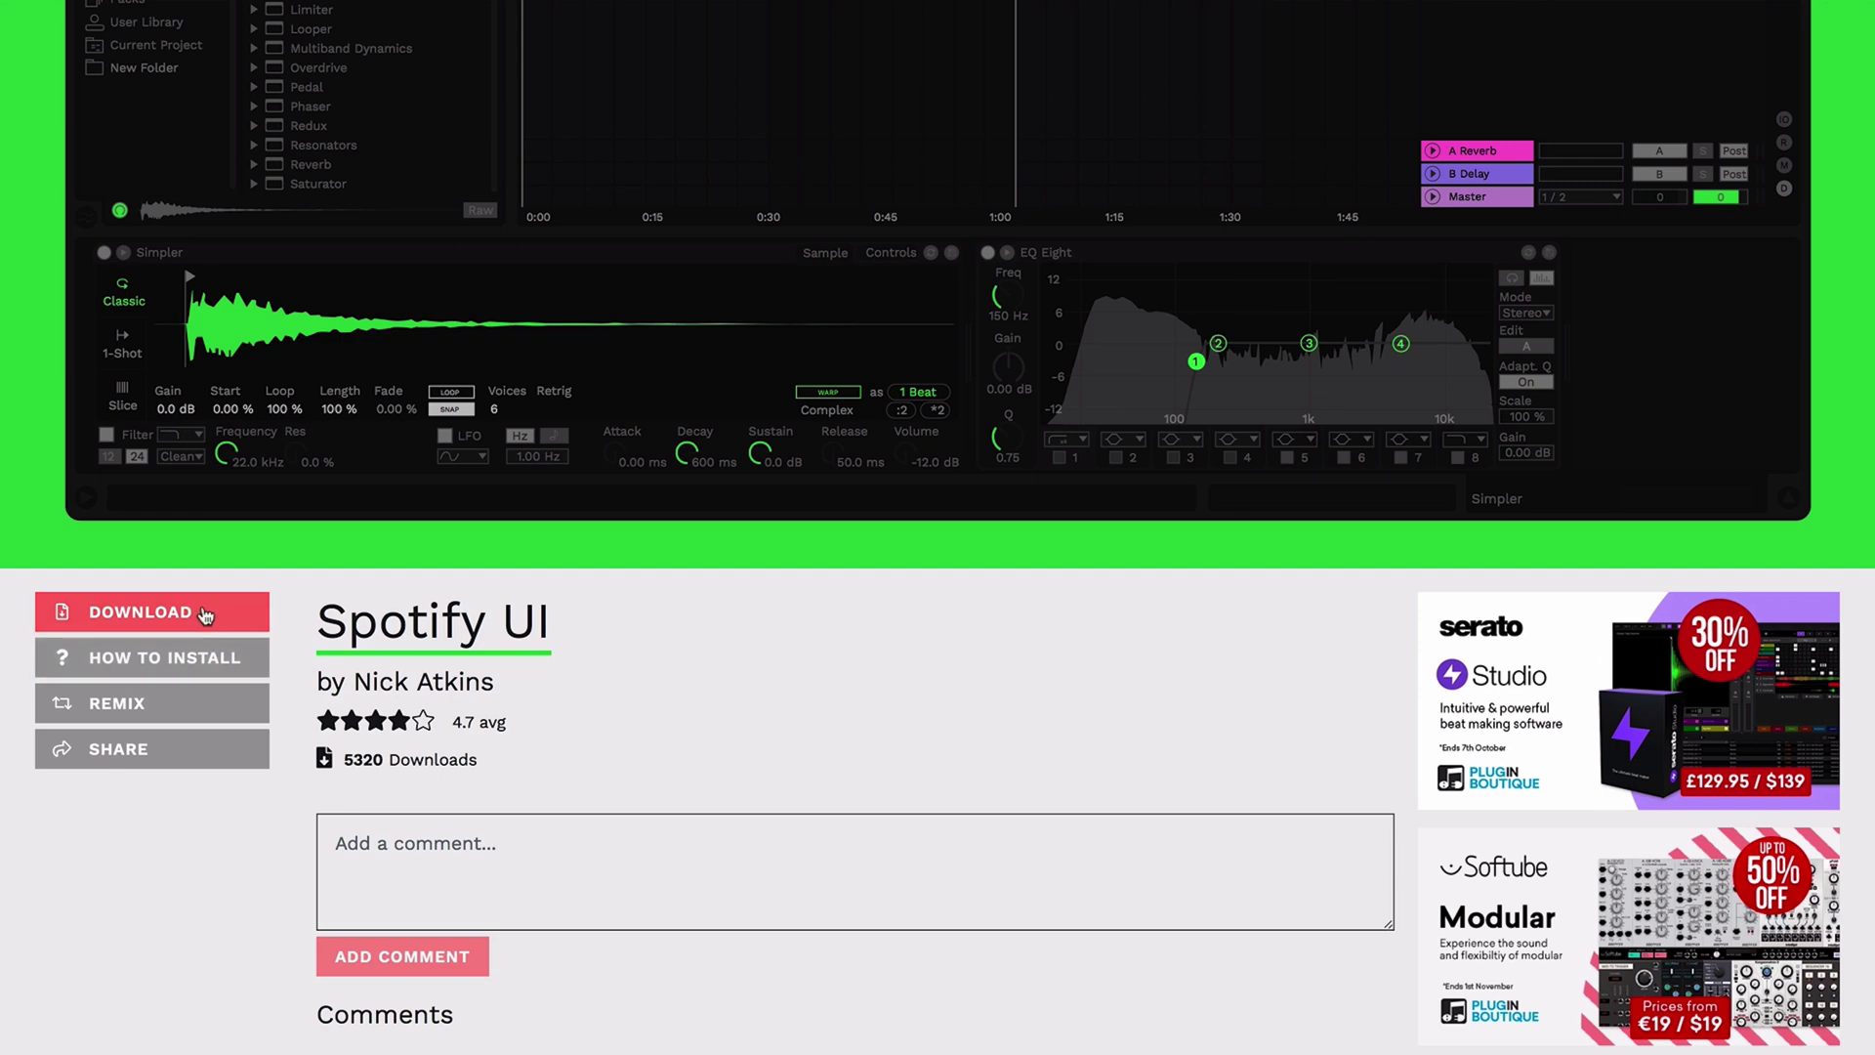
Download the Spotify UI theme, then right-click Ableton Live 10 Suite.app in Applications.
{"action": "left_click", "coordinate": [203, 614]}
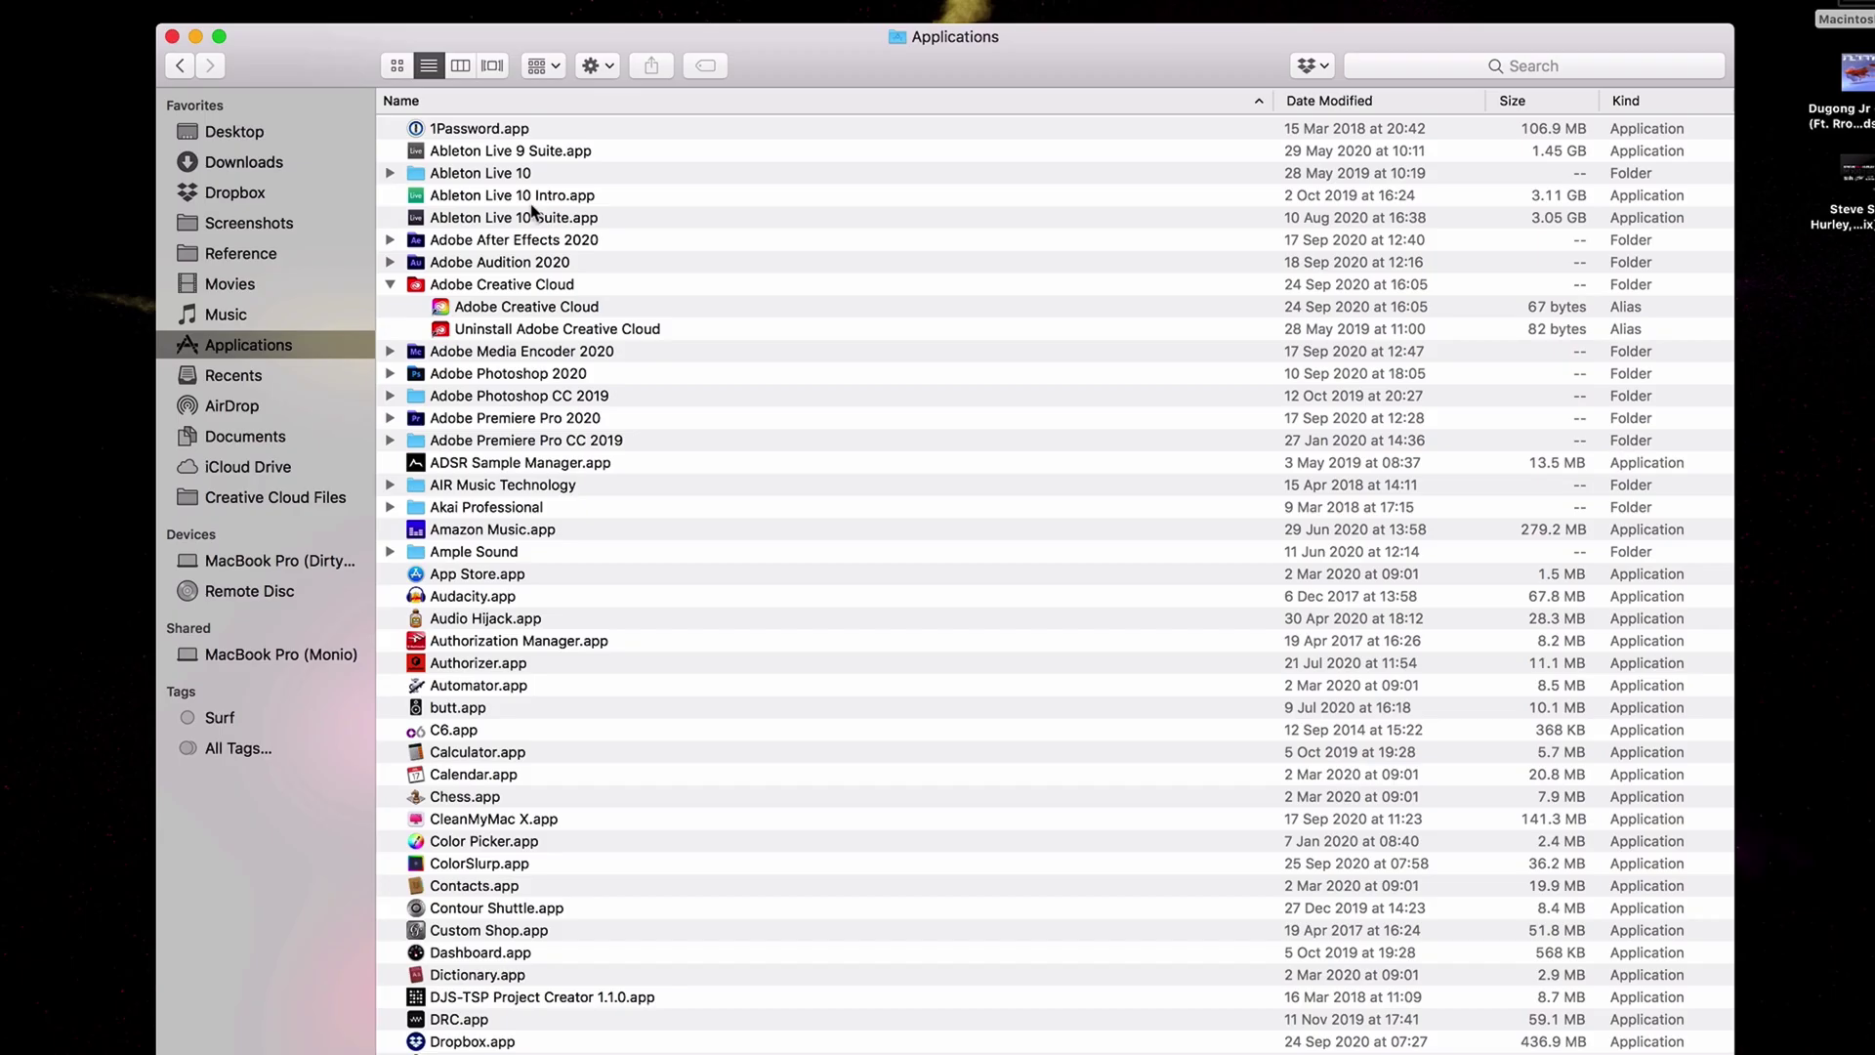
{"action": "left_click", "coordinate": [392, 285]}
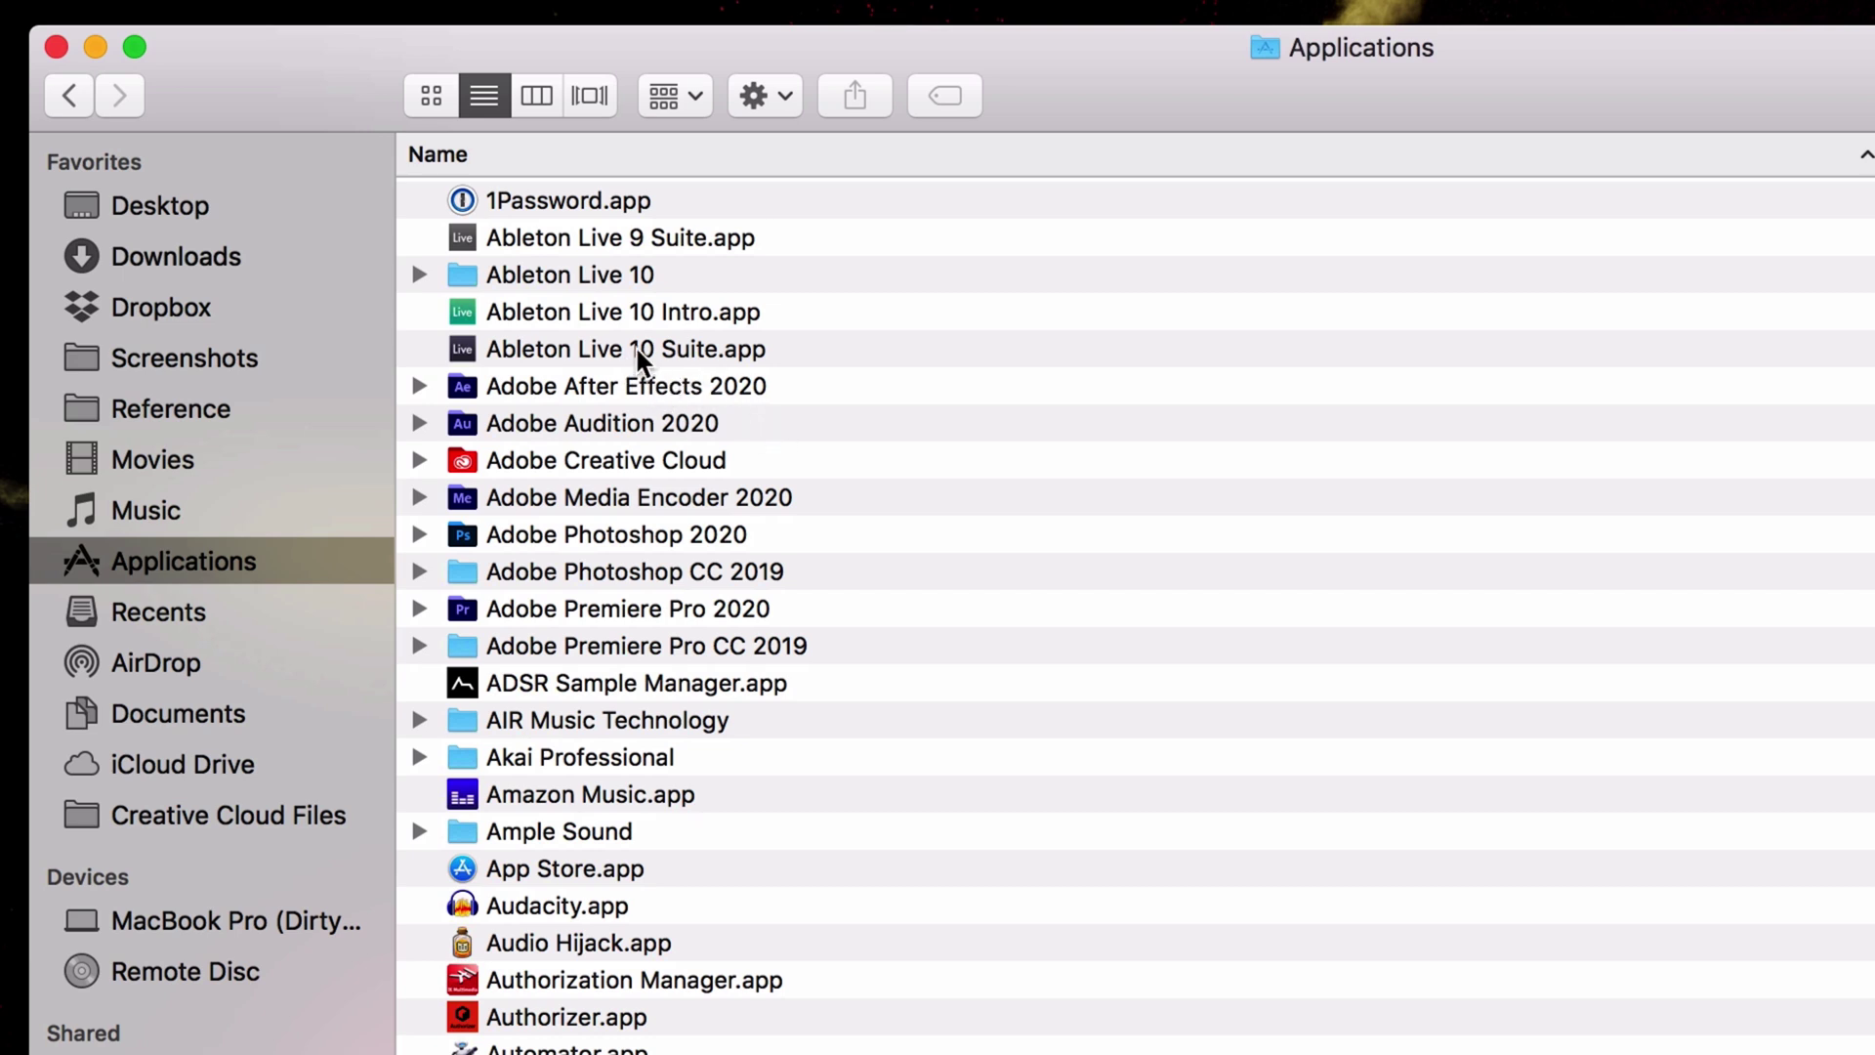
{"action": "left_click", "coordinate": [691, 349]}
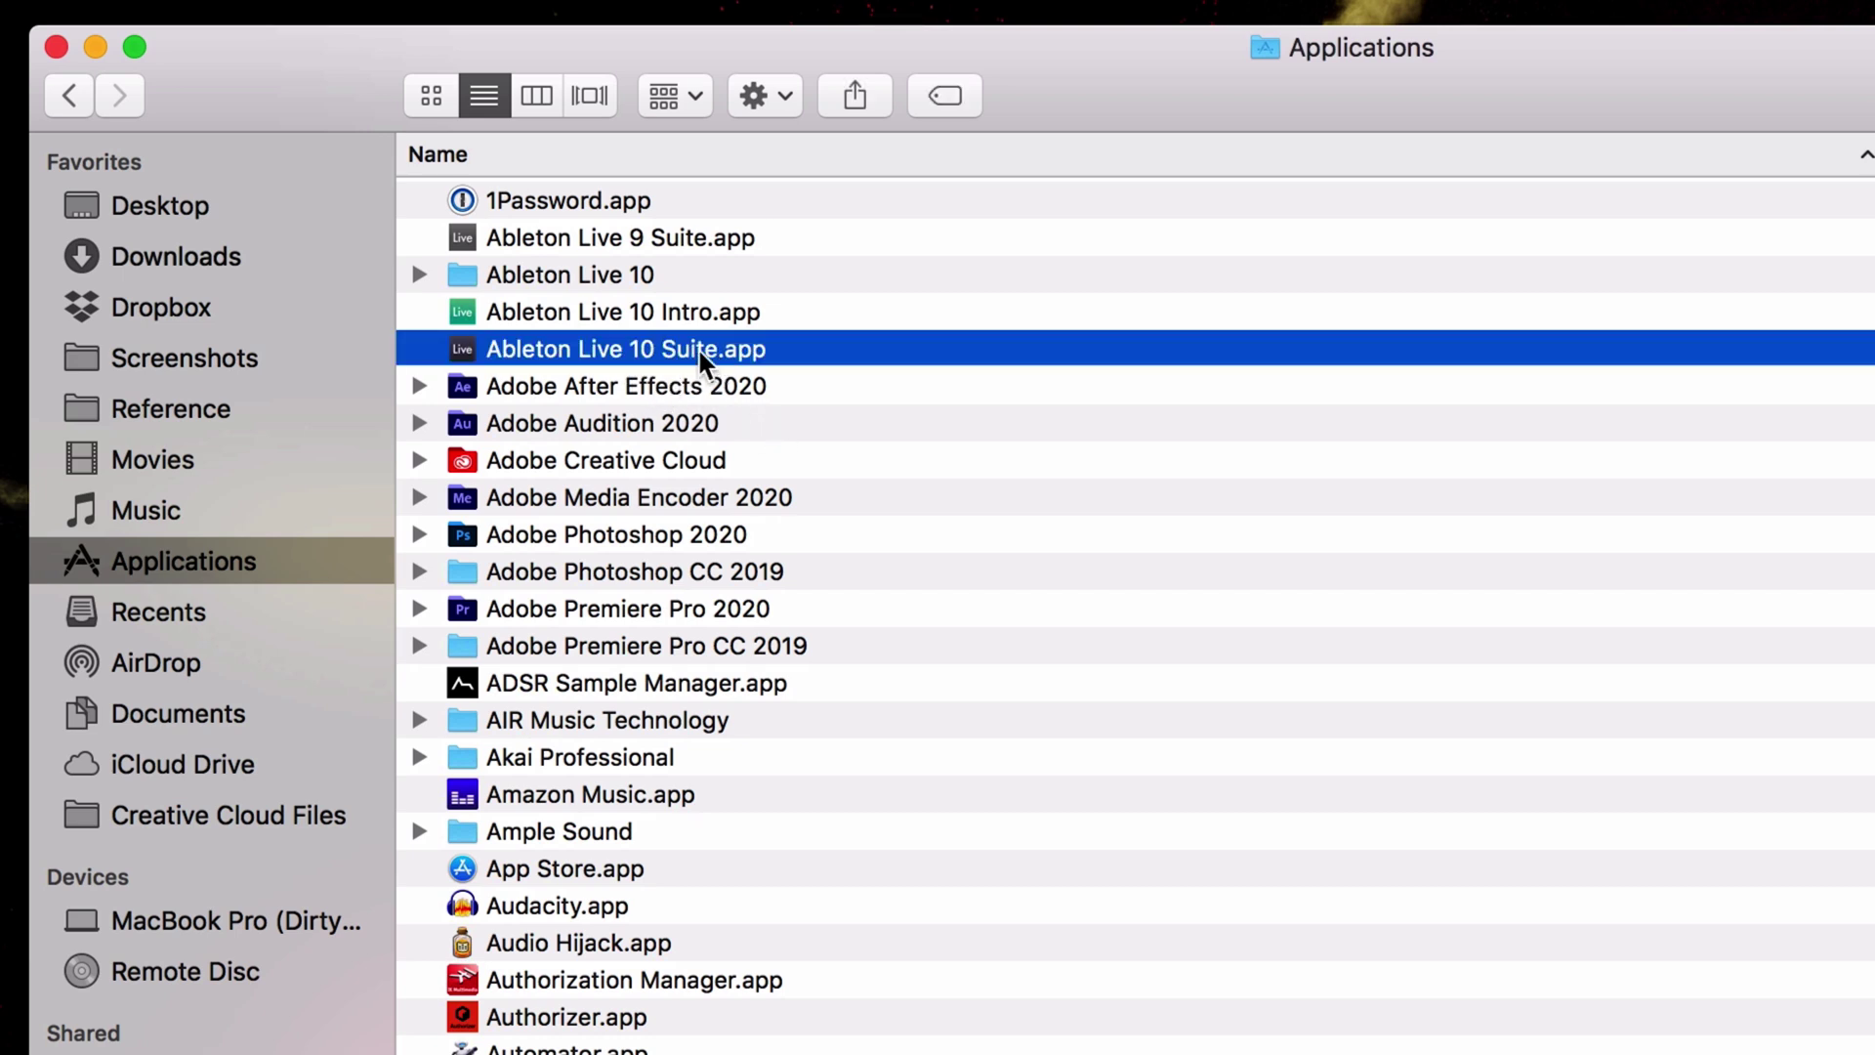
{"action": "right_click", "coordinate": [697, 347]}
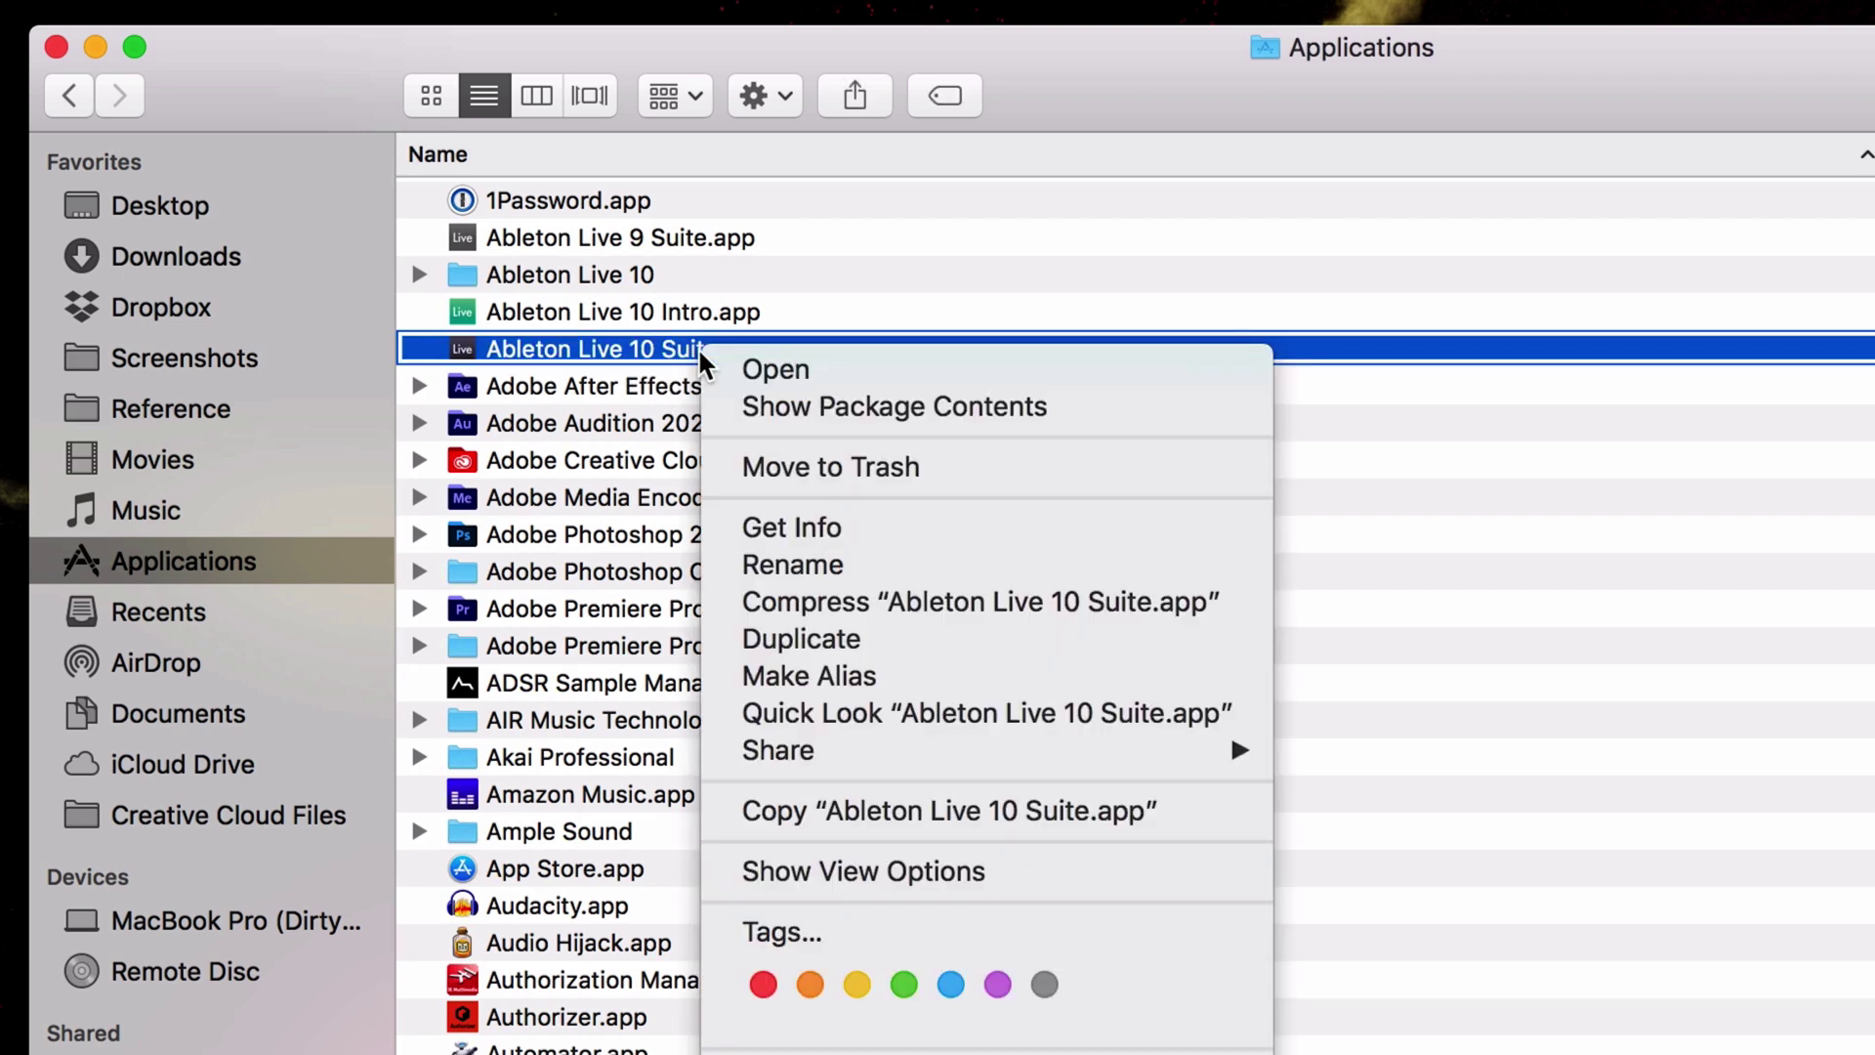
Drag Spotify UI.ask from the desktop into the app's Contents > App-Resources > Themes folder.
{"action": "left_click", "coordinate": [870, 409]}
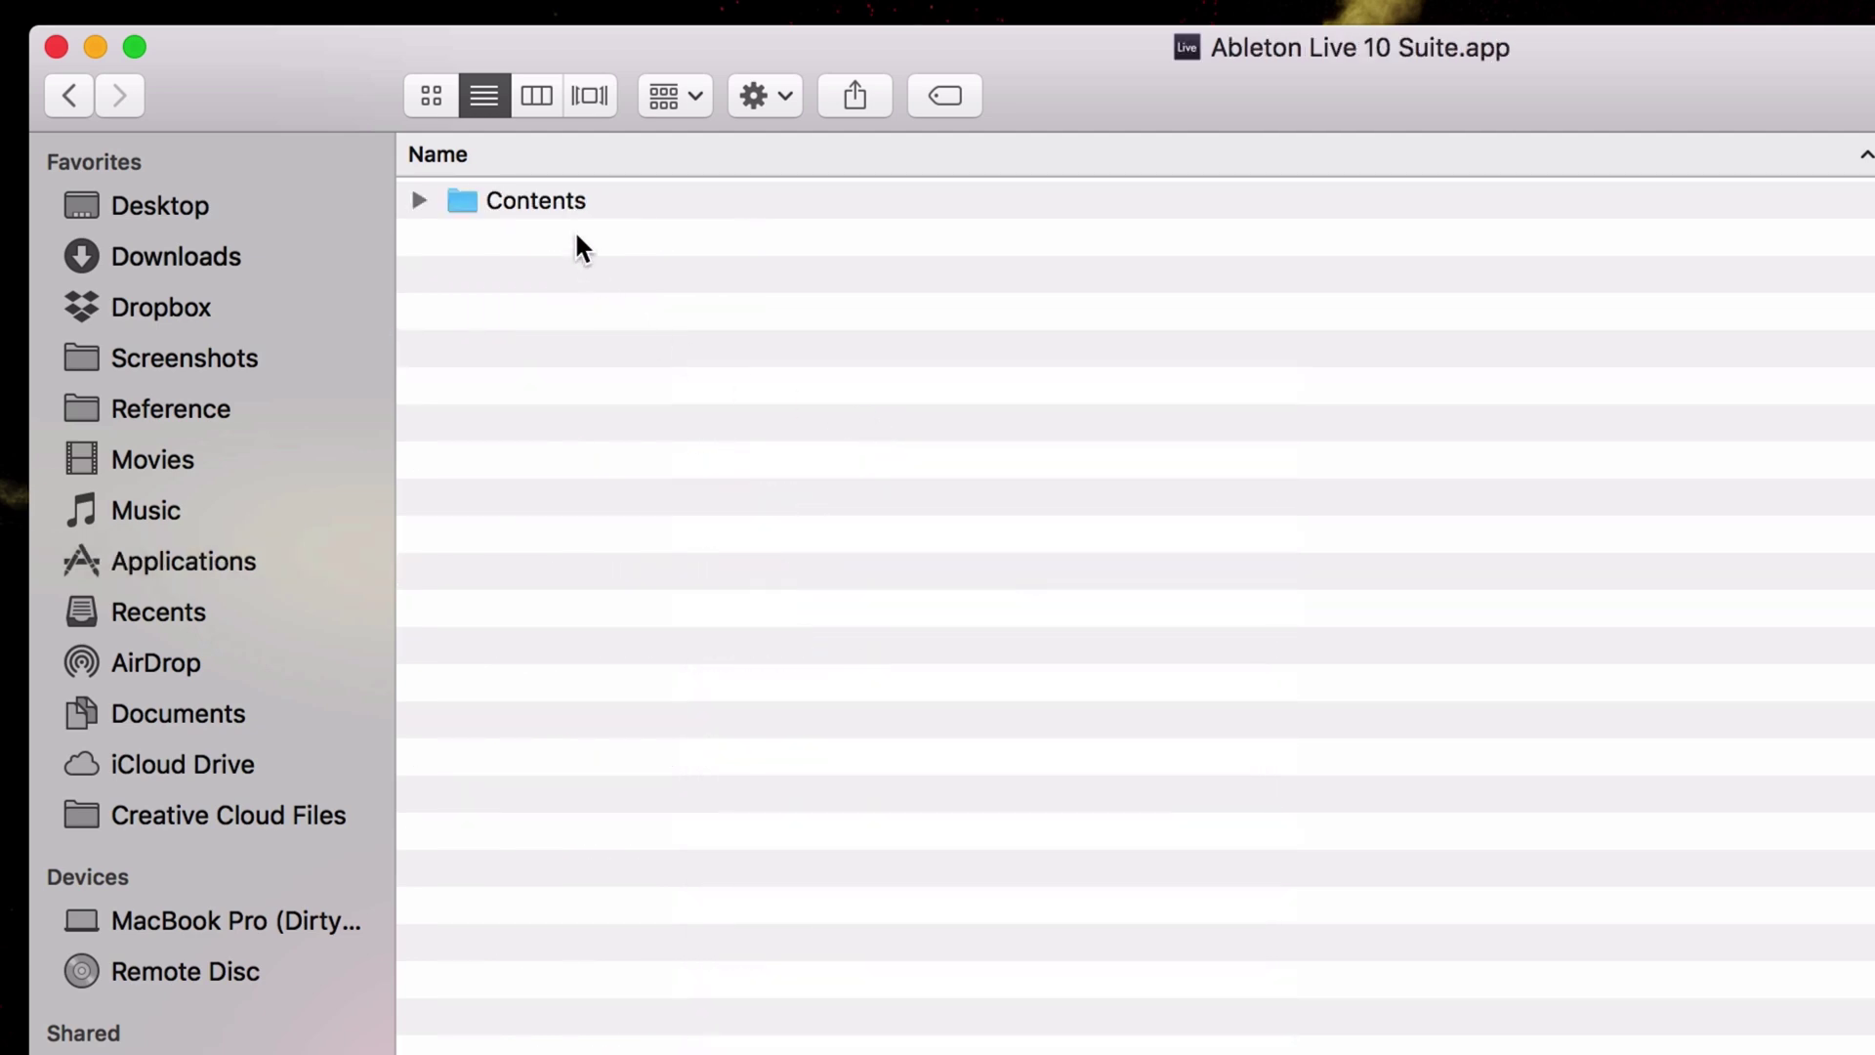
{"action": "double_click", "coordinate": [547, 199]}
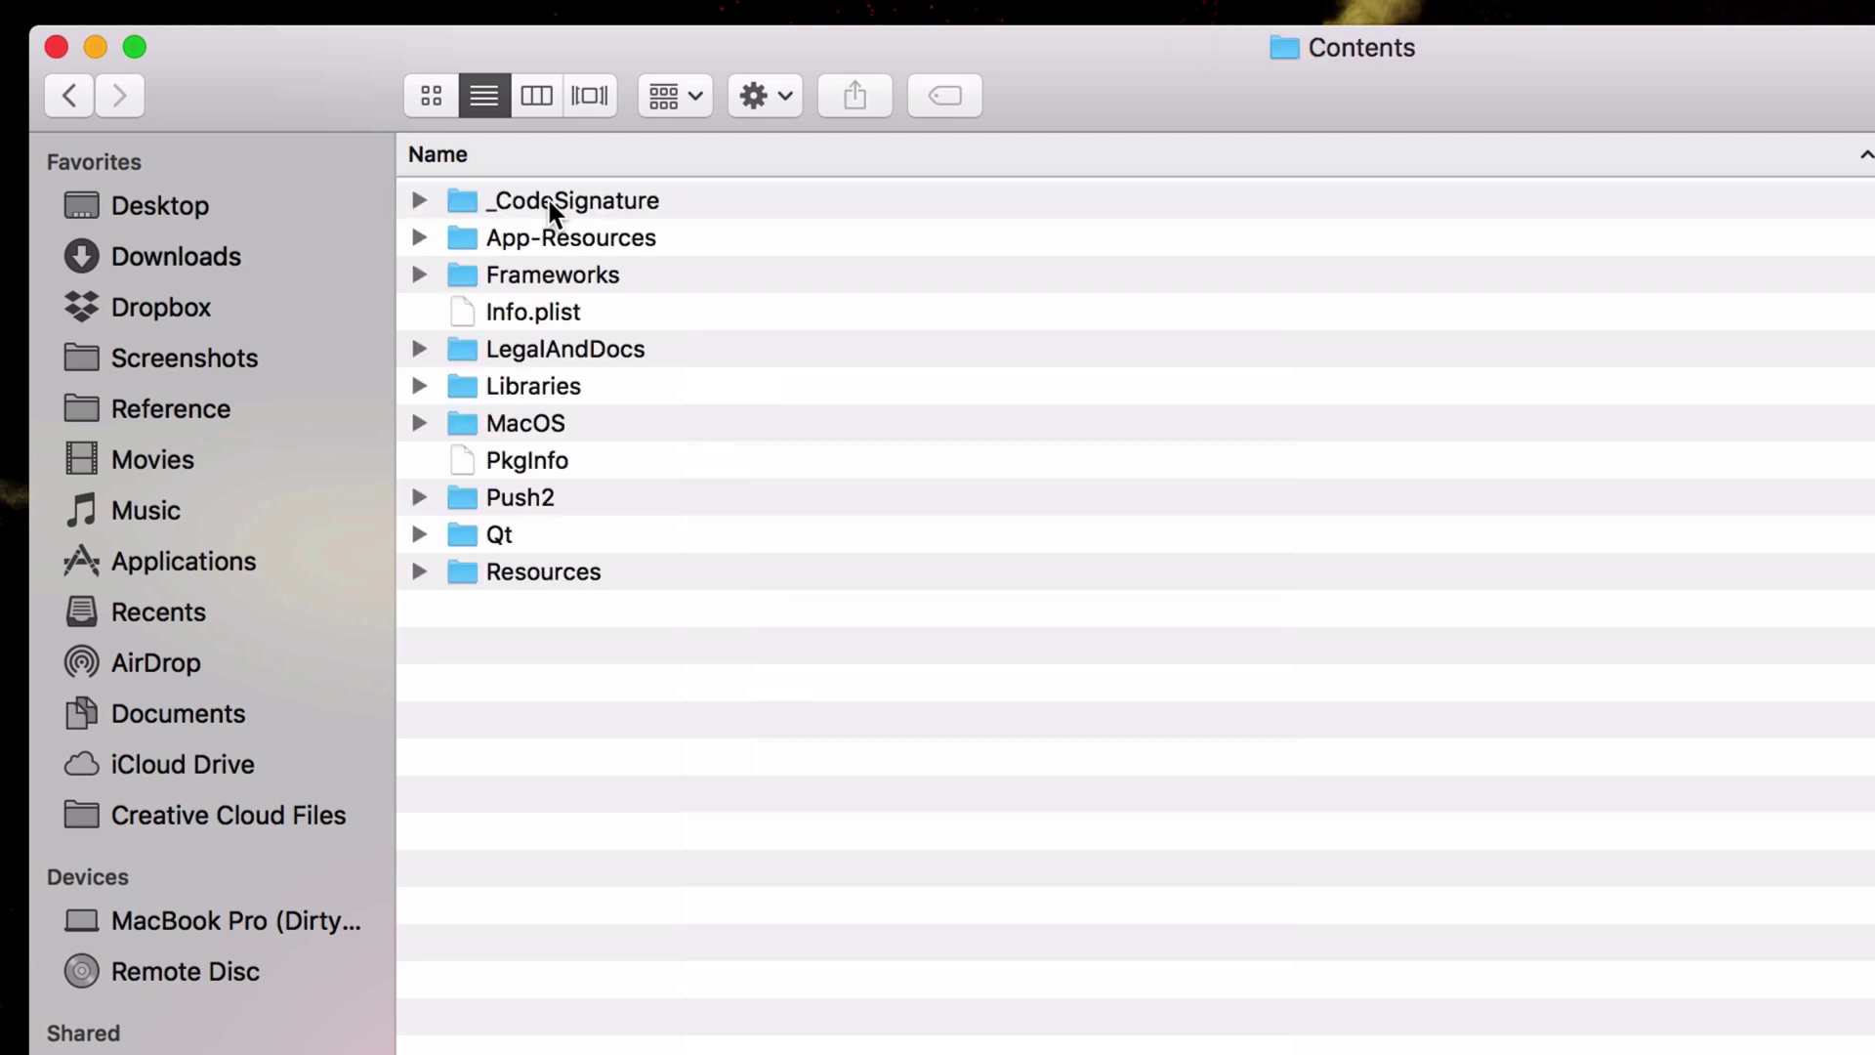
{"action": "double_click", "coordinate": [612, 242]}
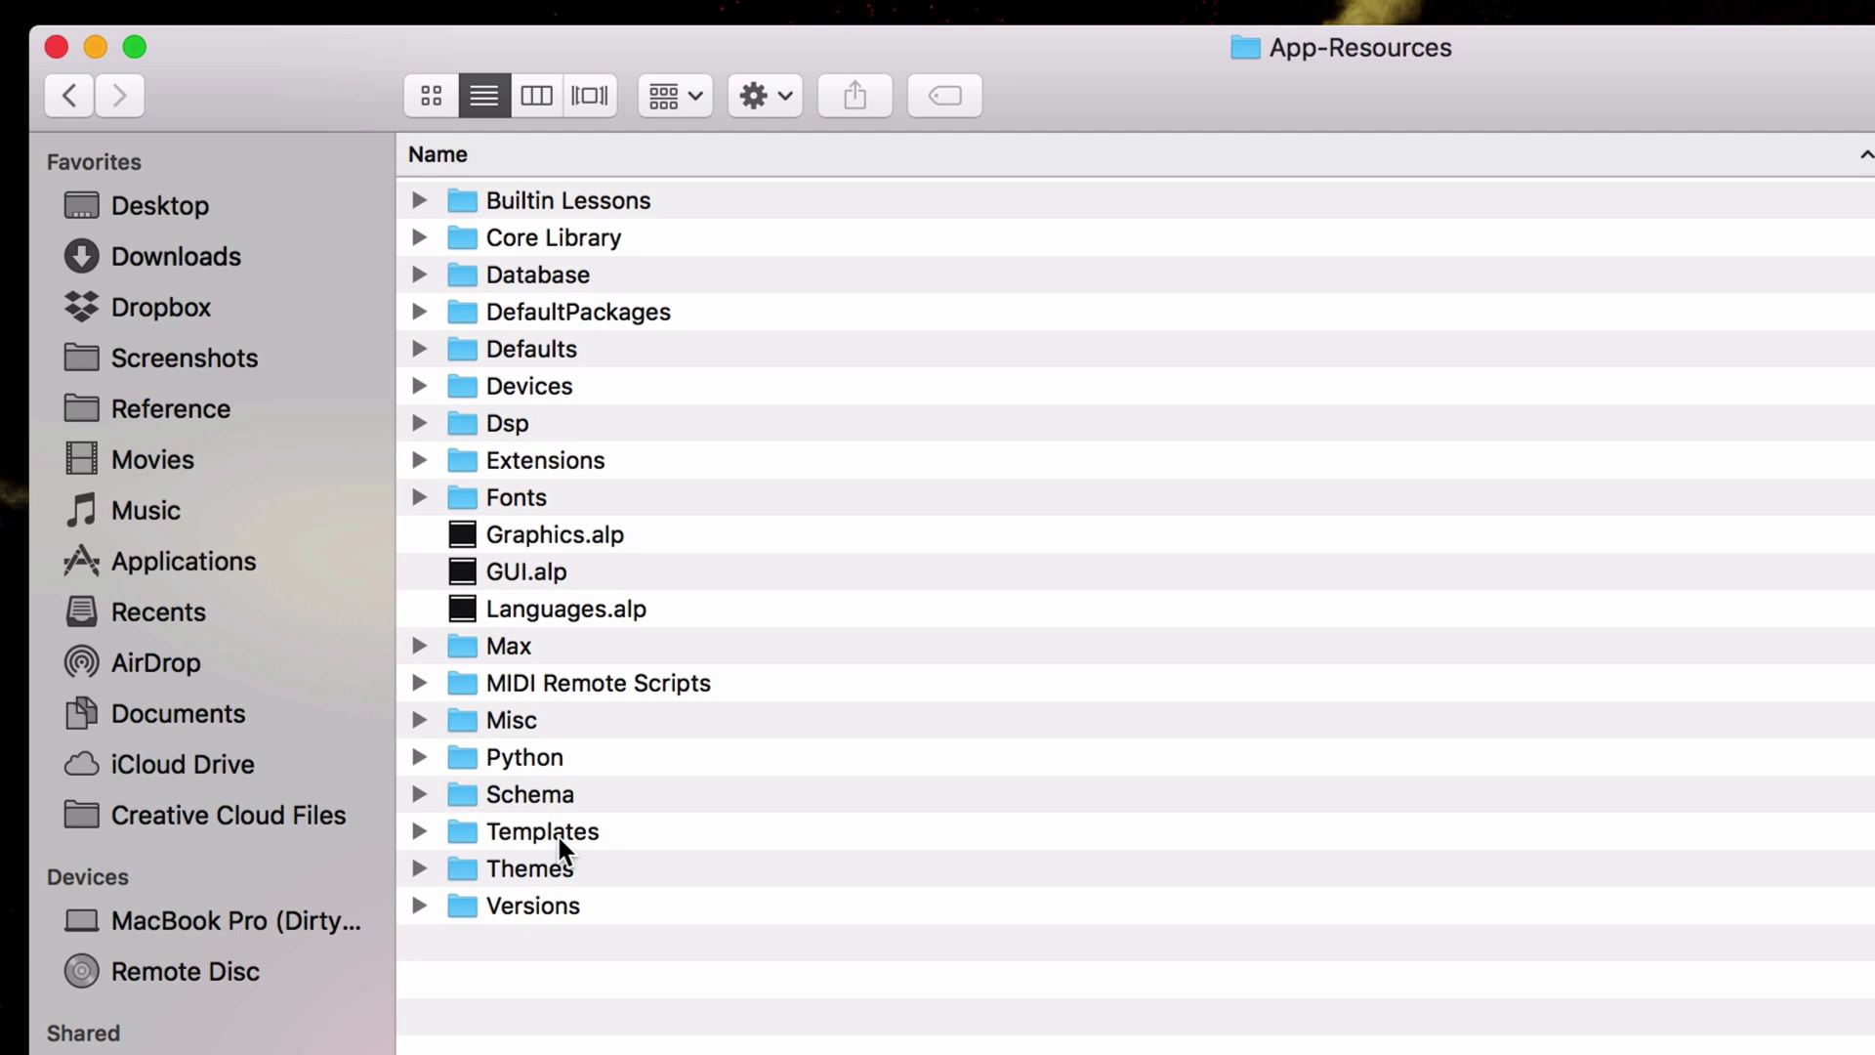
{"action": "left_click", "coordinate": [554, 867]}
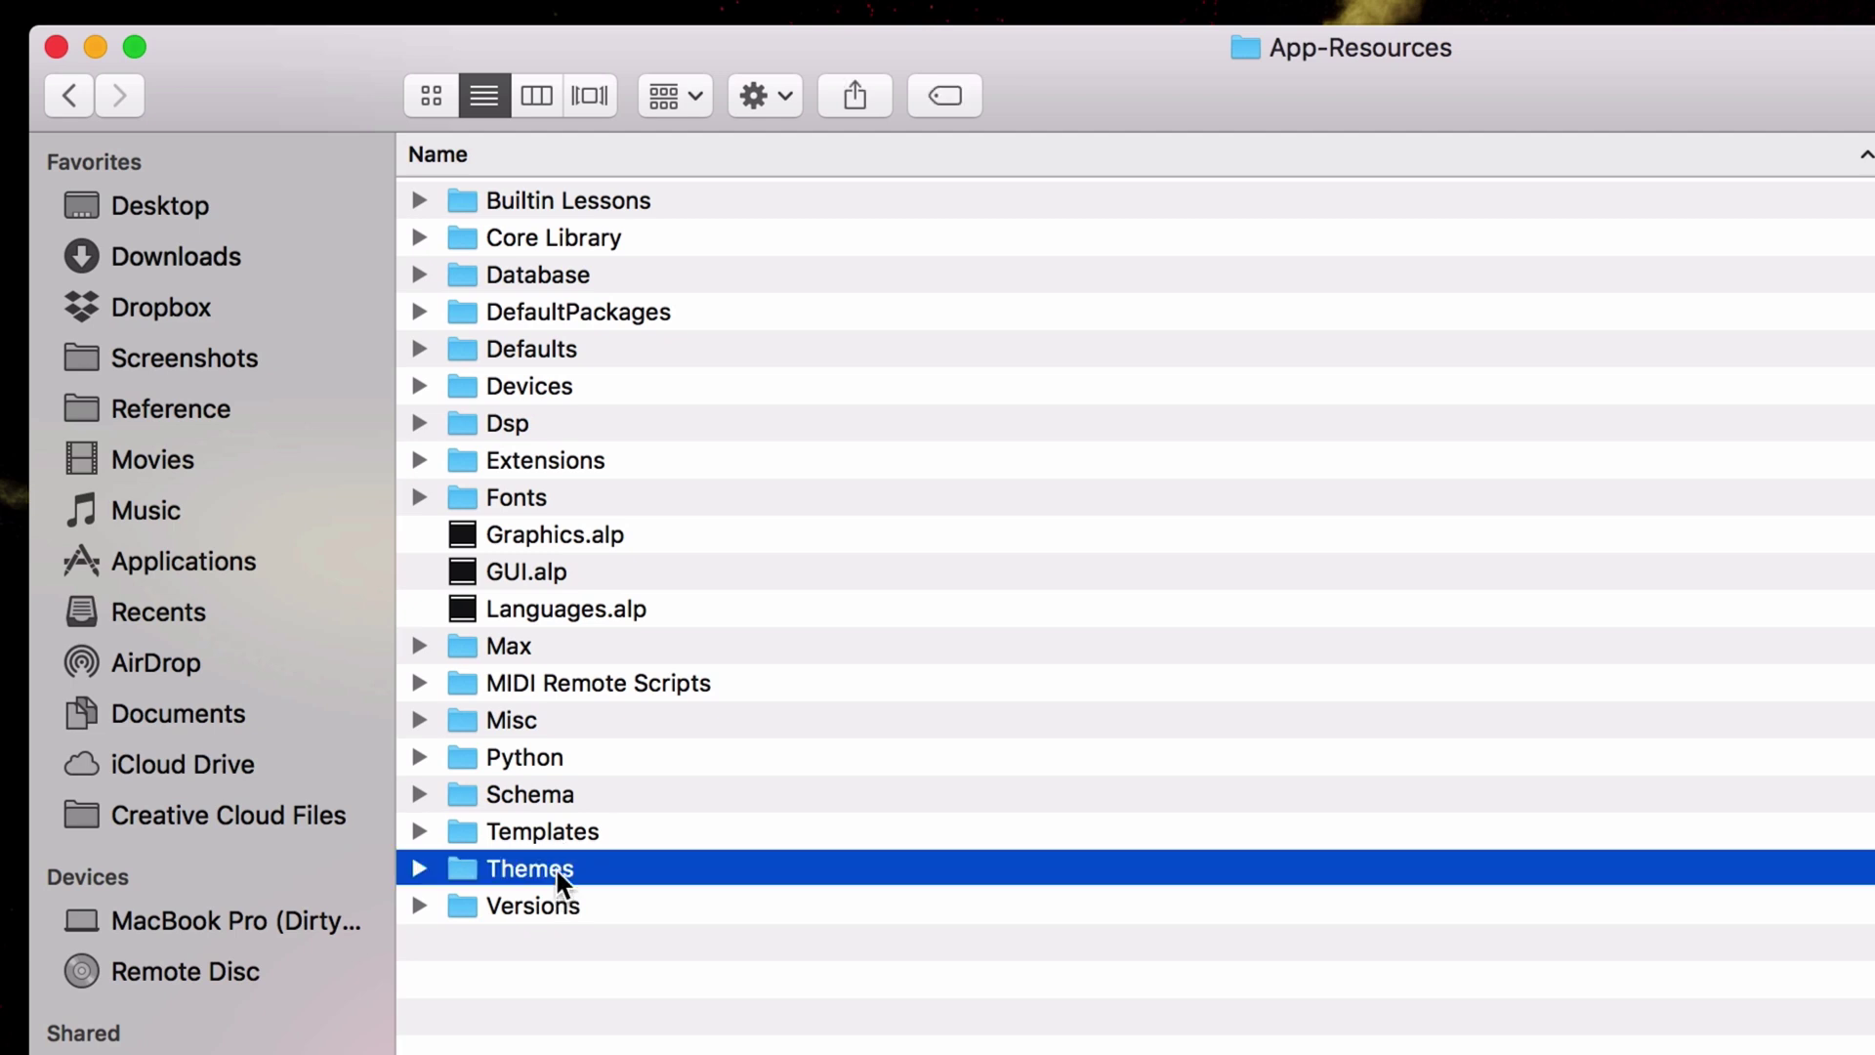
{"action": "double_click", "coordinate": [555, 867]}
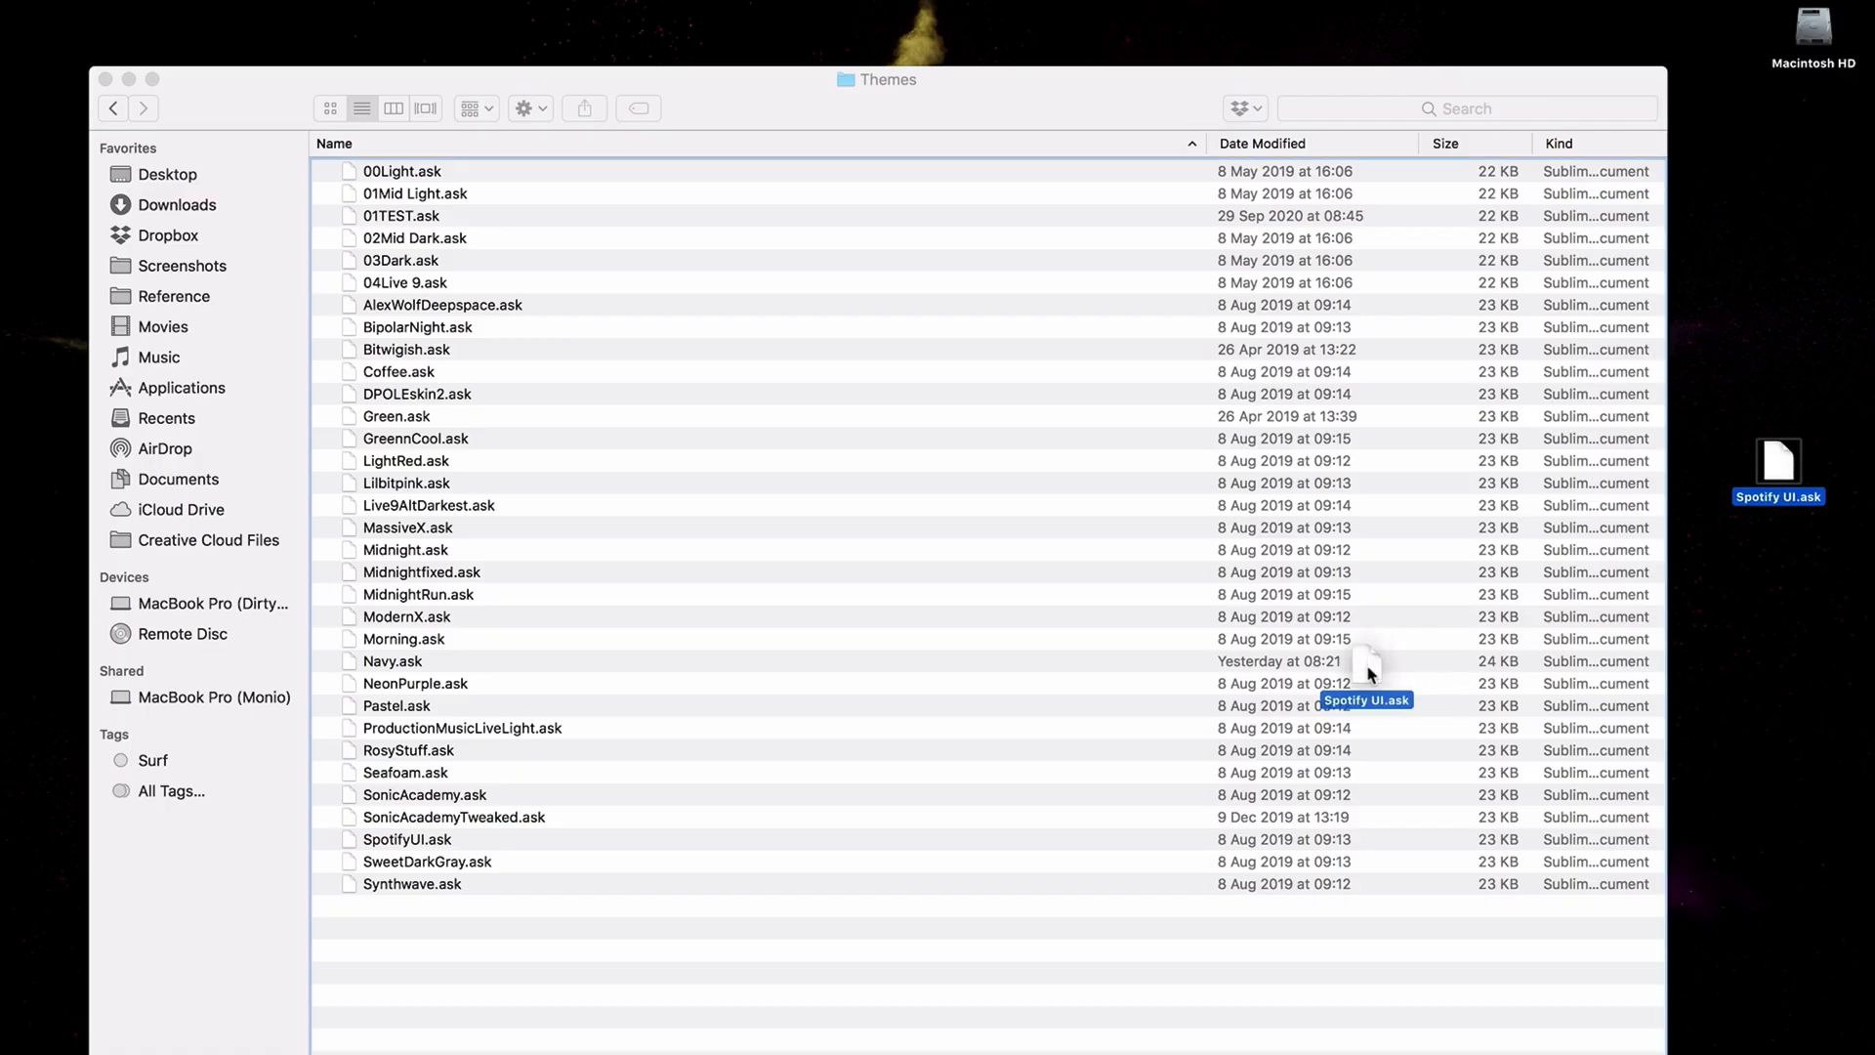
{"action": "left_click_drag", "start_coordinate": [1369, 673], "coordinate": [632, 1029]}
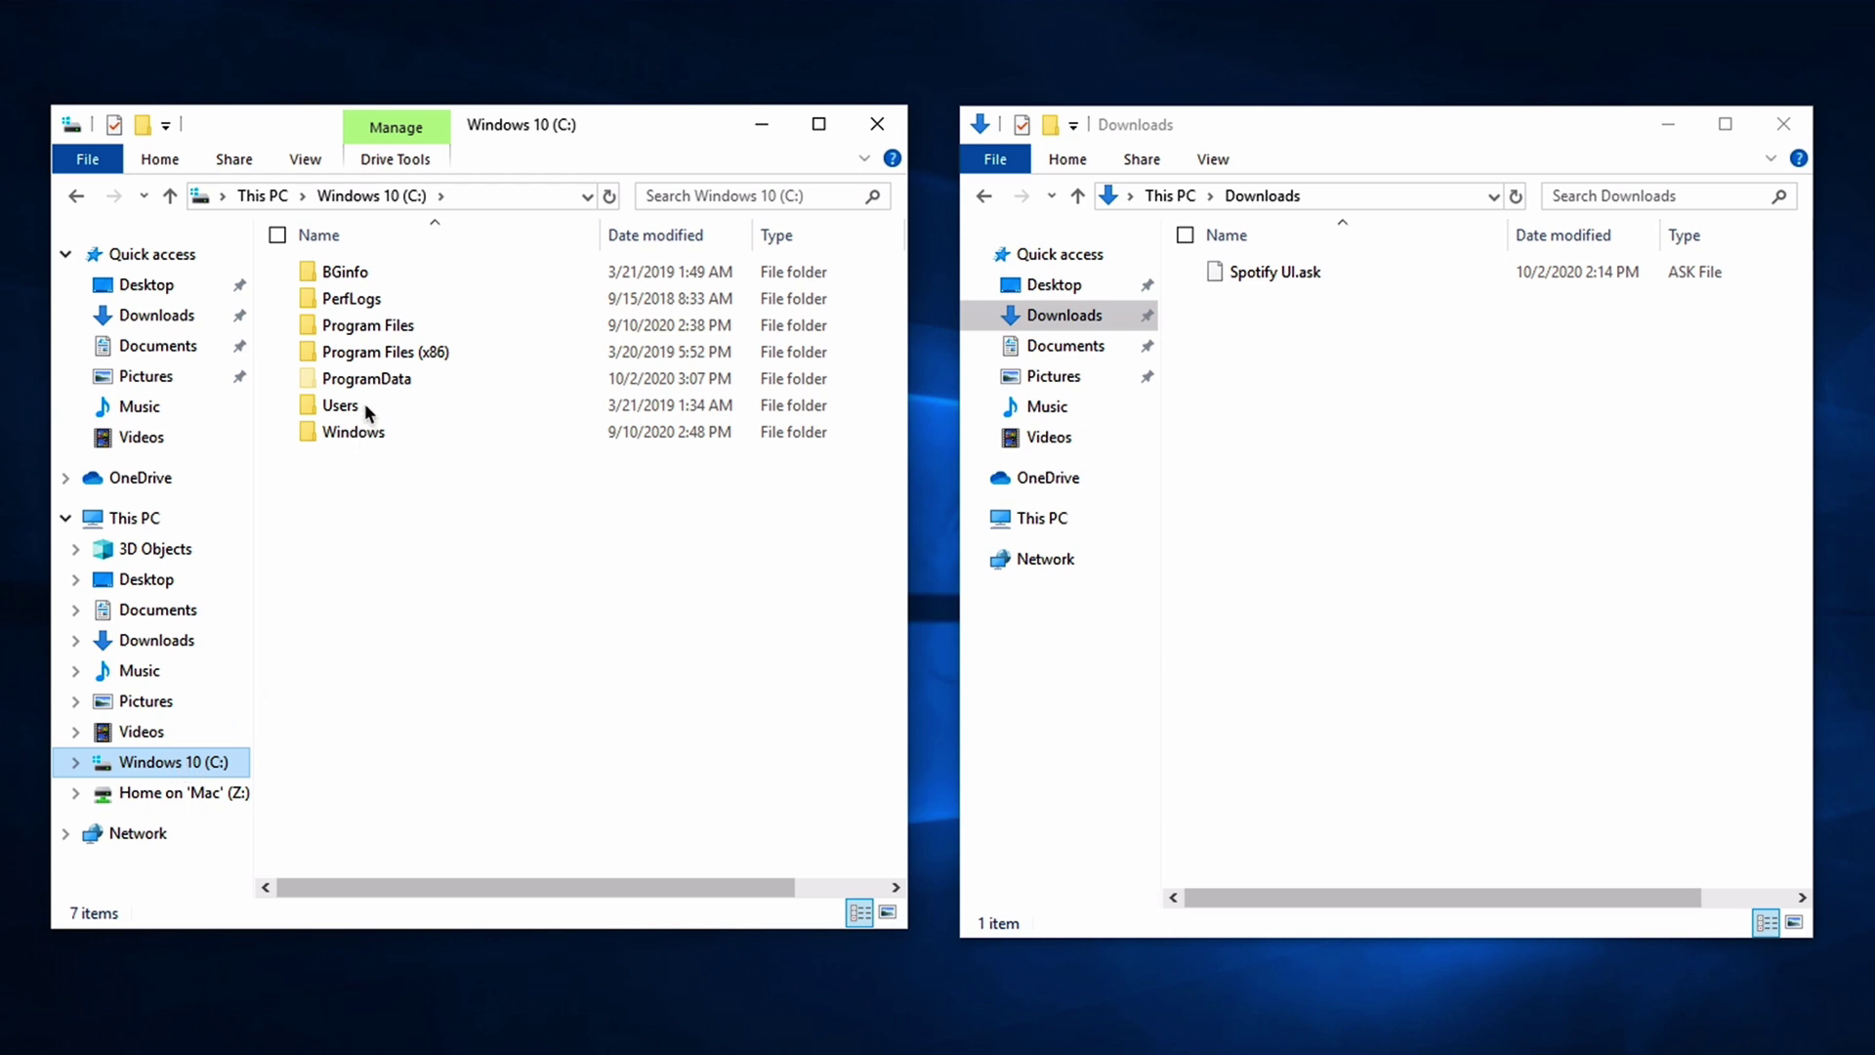
Drag Spotify UI.ask from Downloads into C:\ProgramData\Ableton\Live 10 Standard\Resources\Themes.
{"action": "double_click", "coordinate": [373, 378]}
{"action": "left_click", "coordinate": [374, 379]}
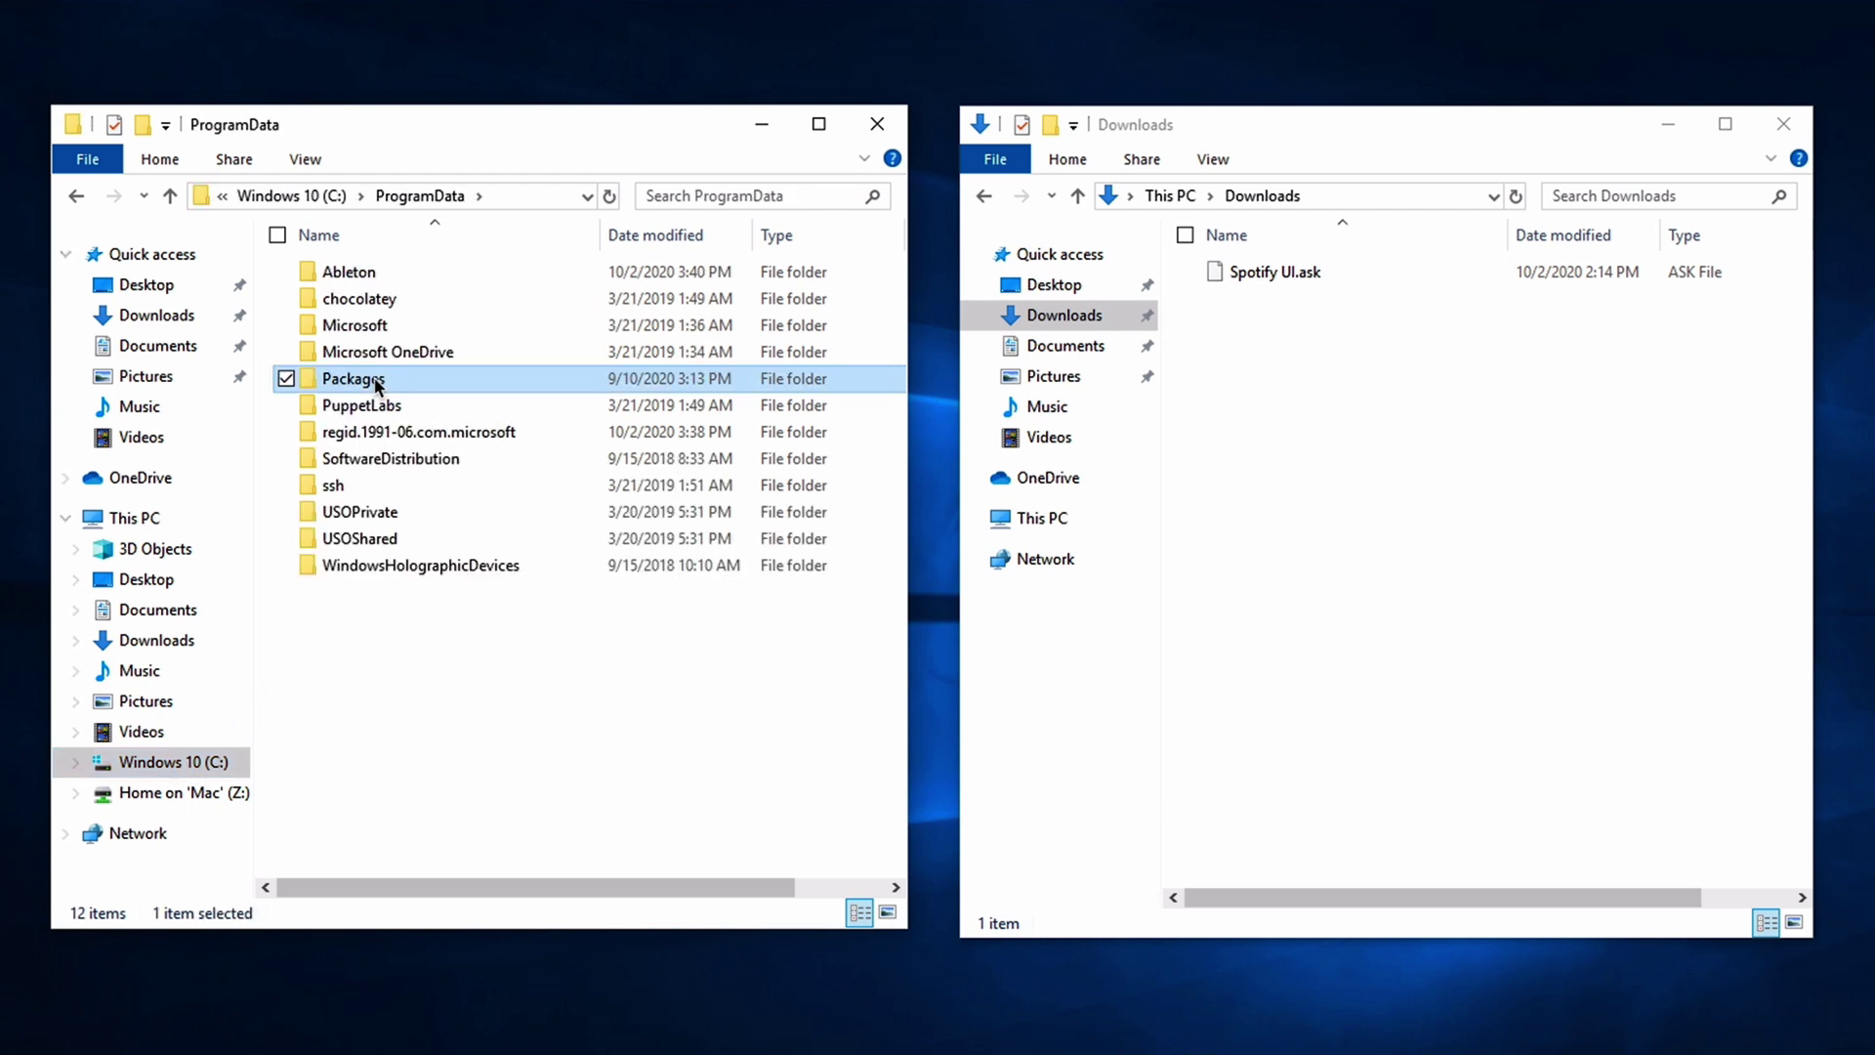
{"action": "left_click", "coordinate": [364, 274]}
{"action": "double_click", "coordinate": [353, 272]}
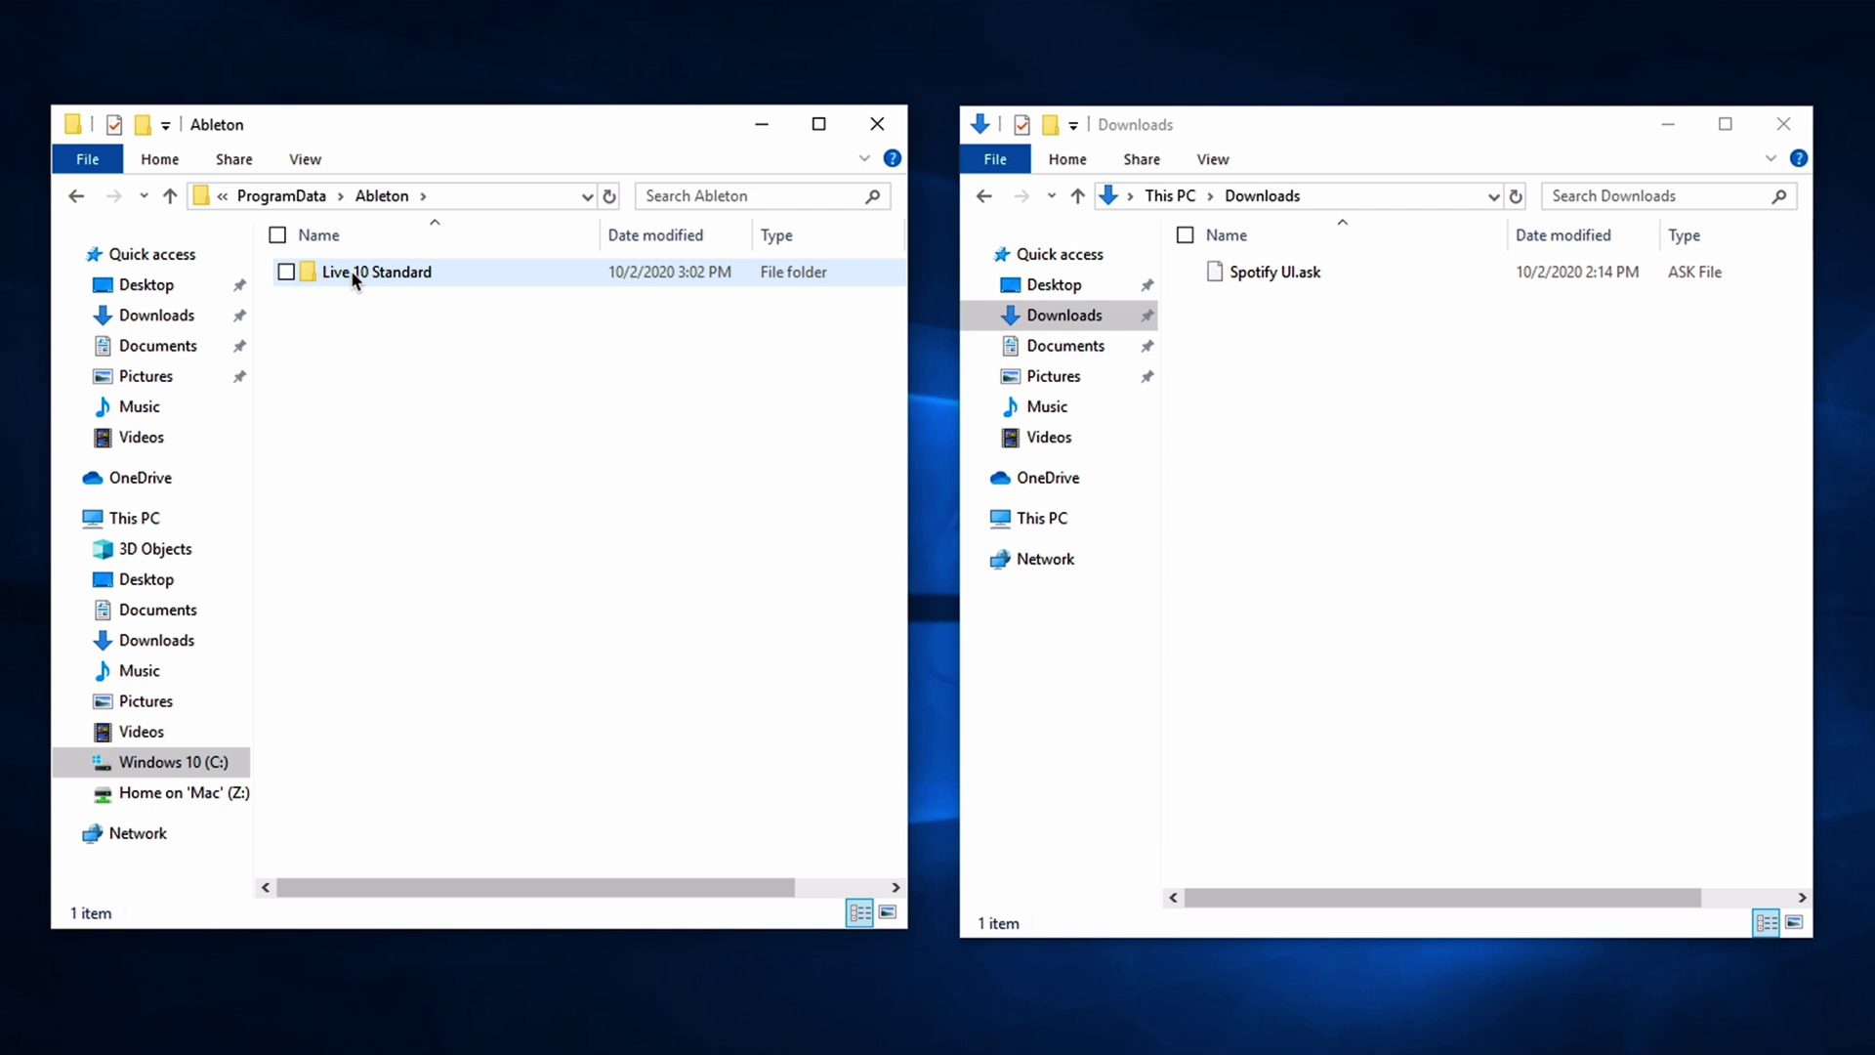
{"action": "double_click", "coordinate": [412, 273]}
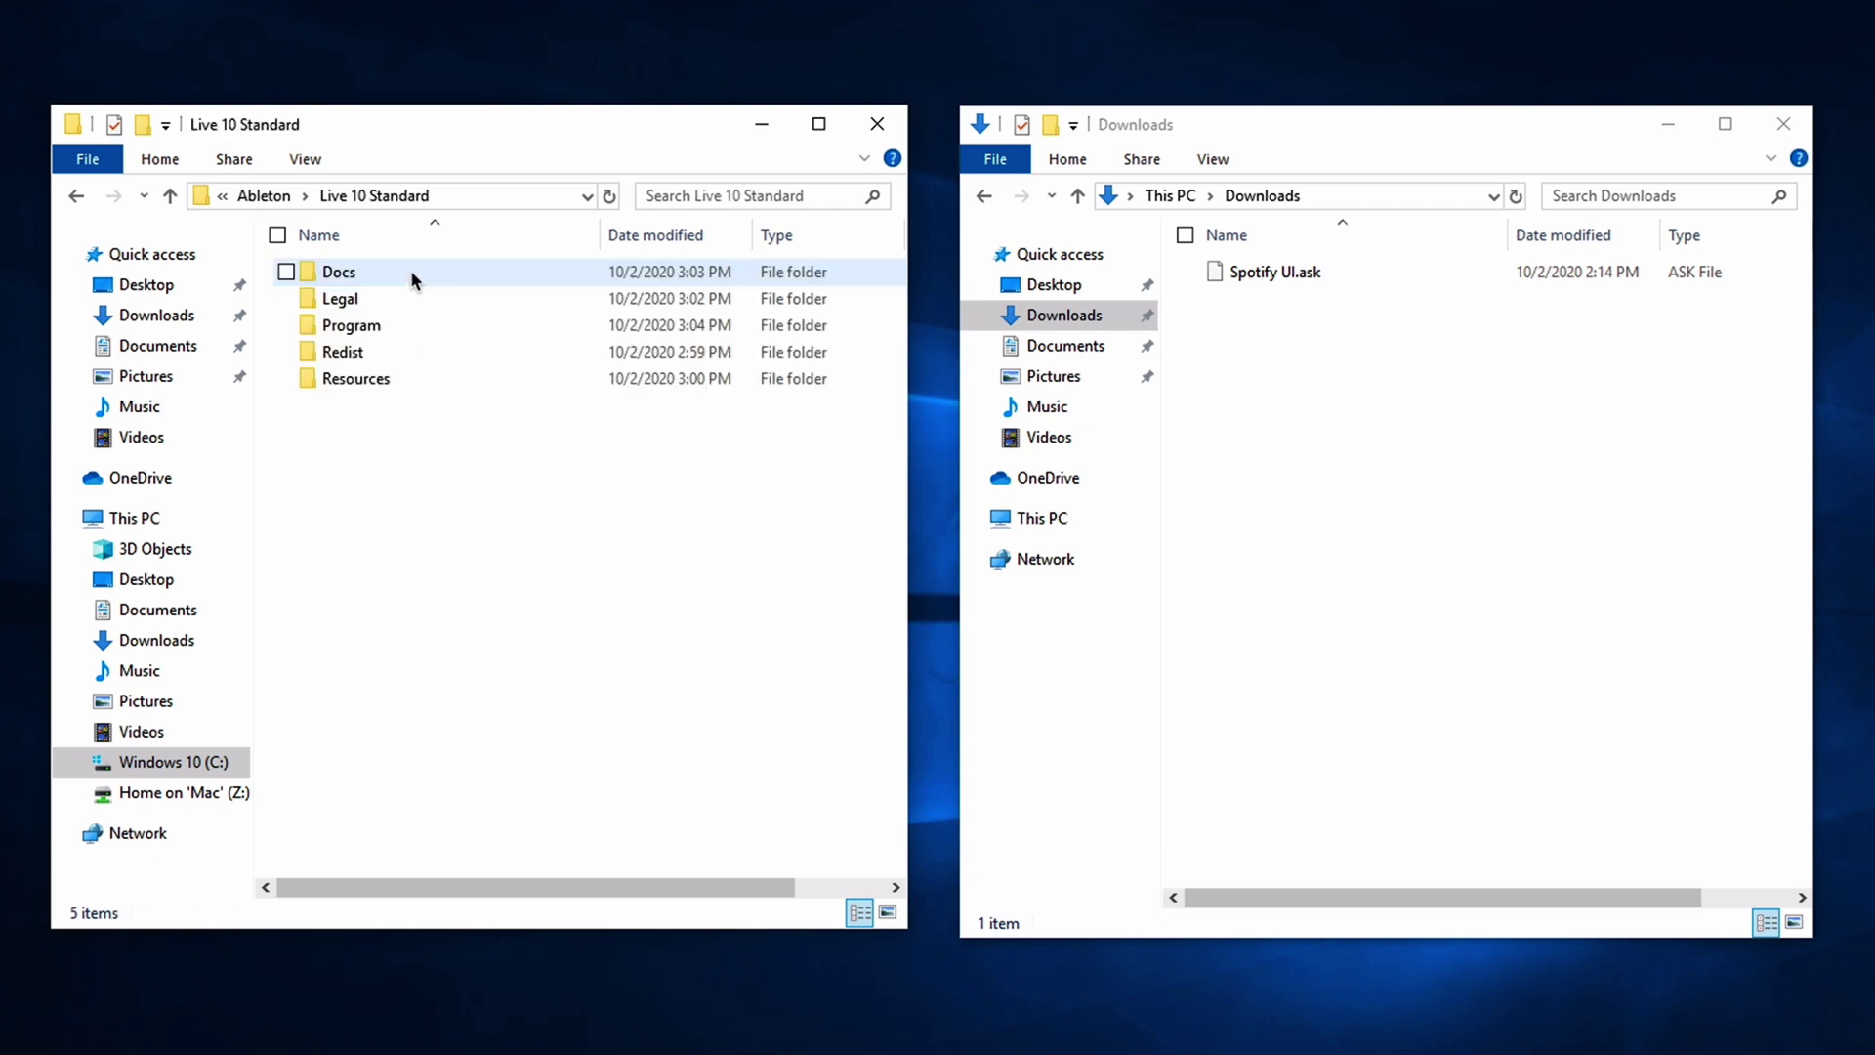
{"action": "double_click", "coordinate": [358, 379]}
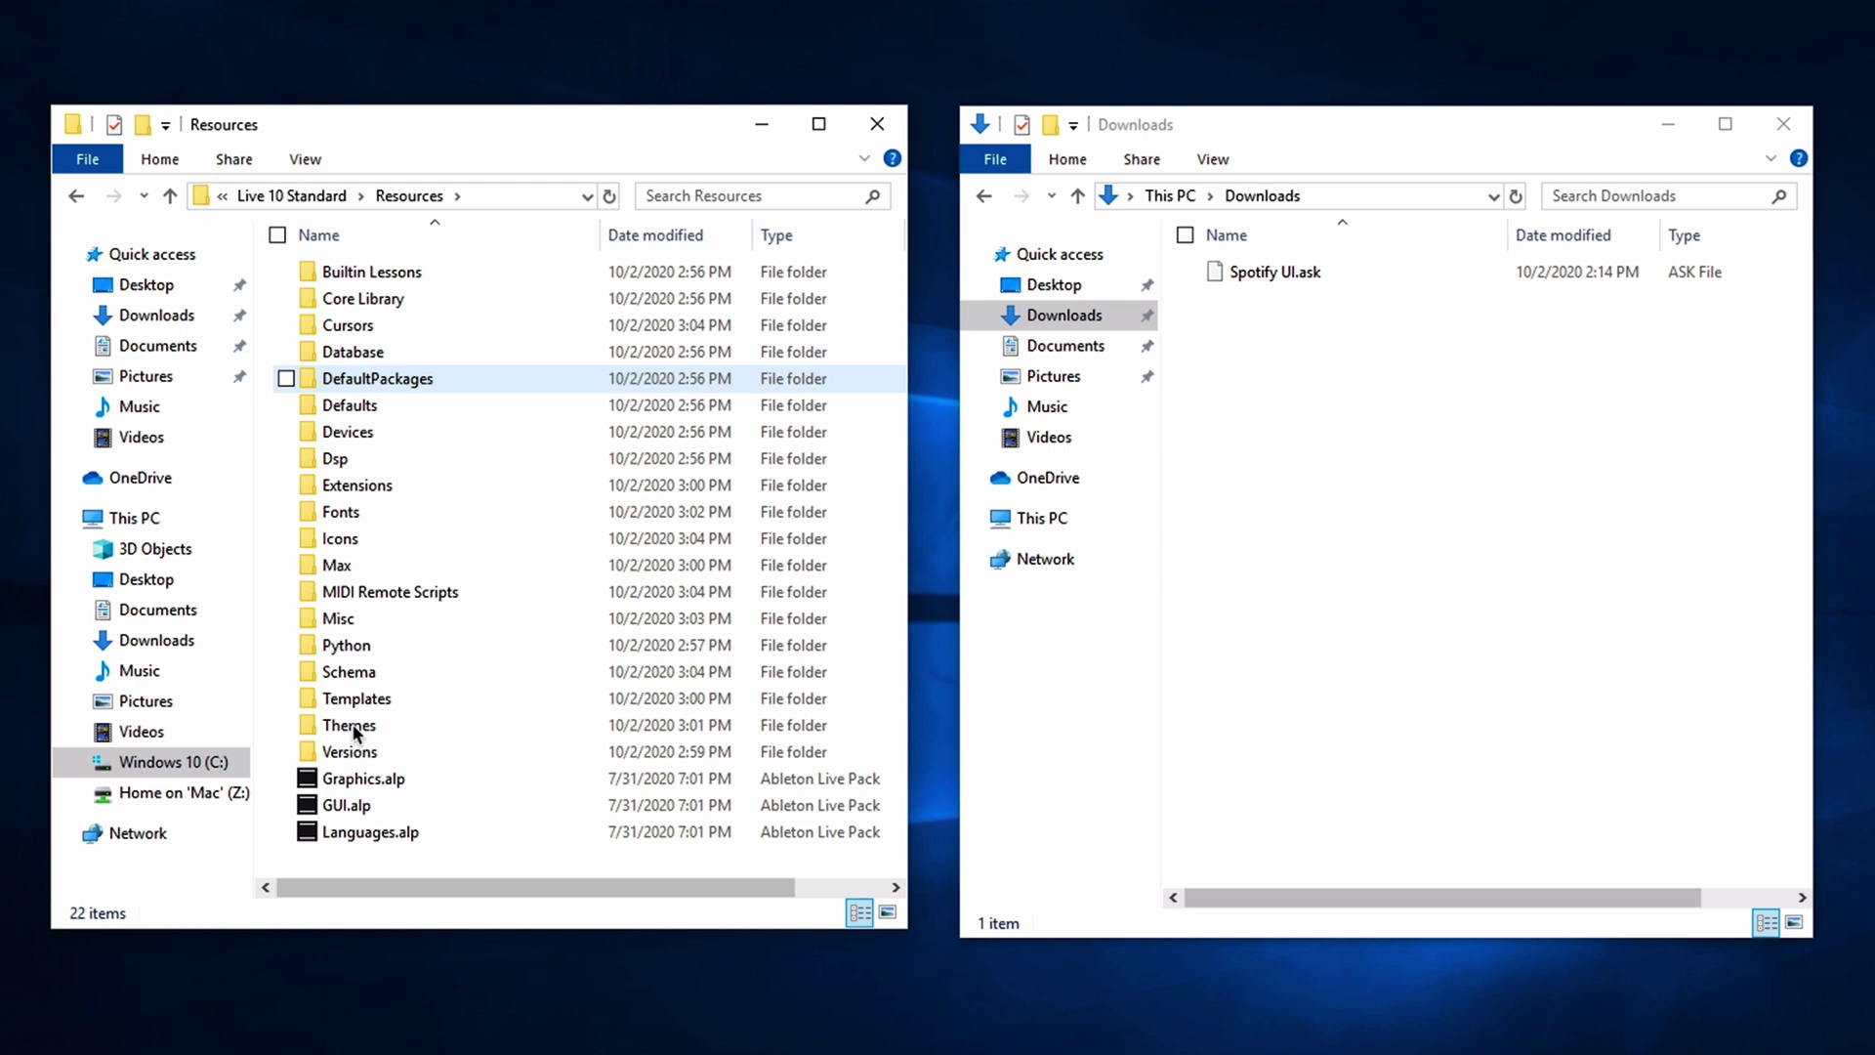
{"action": "double_click", "coordinate": [350, 725]}
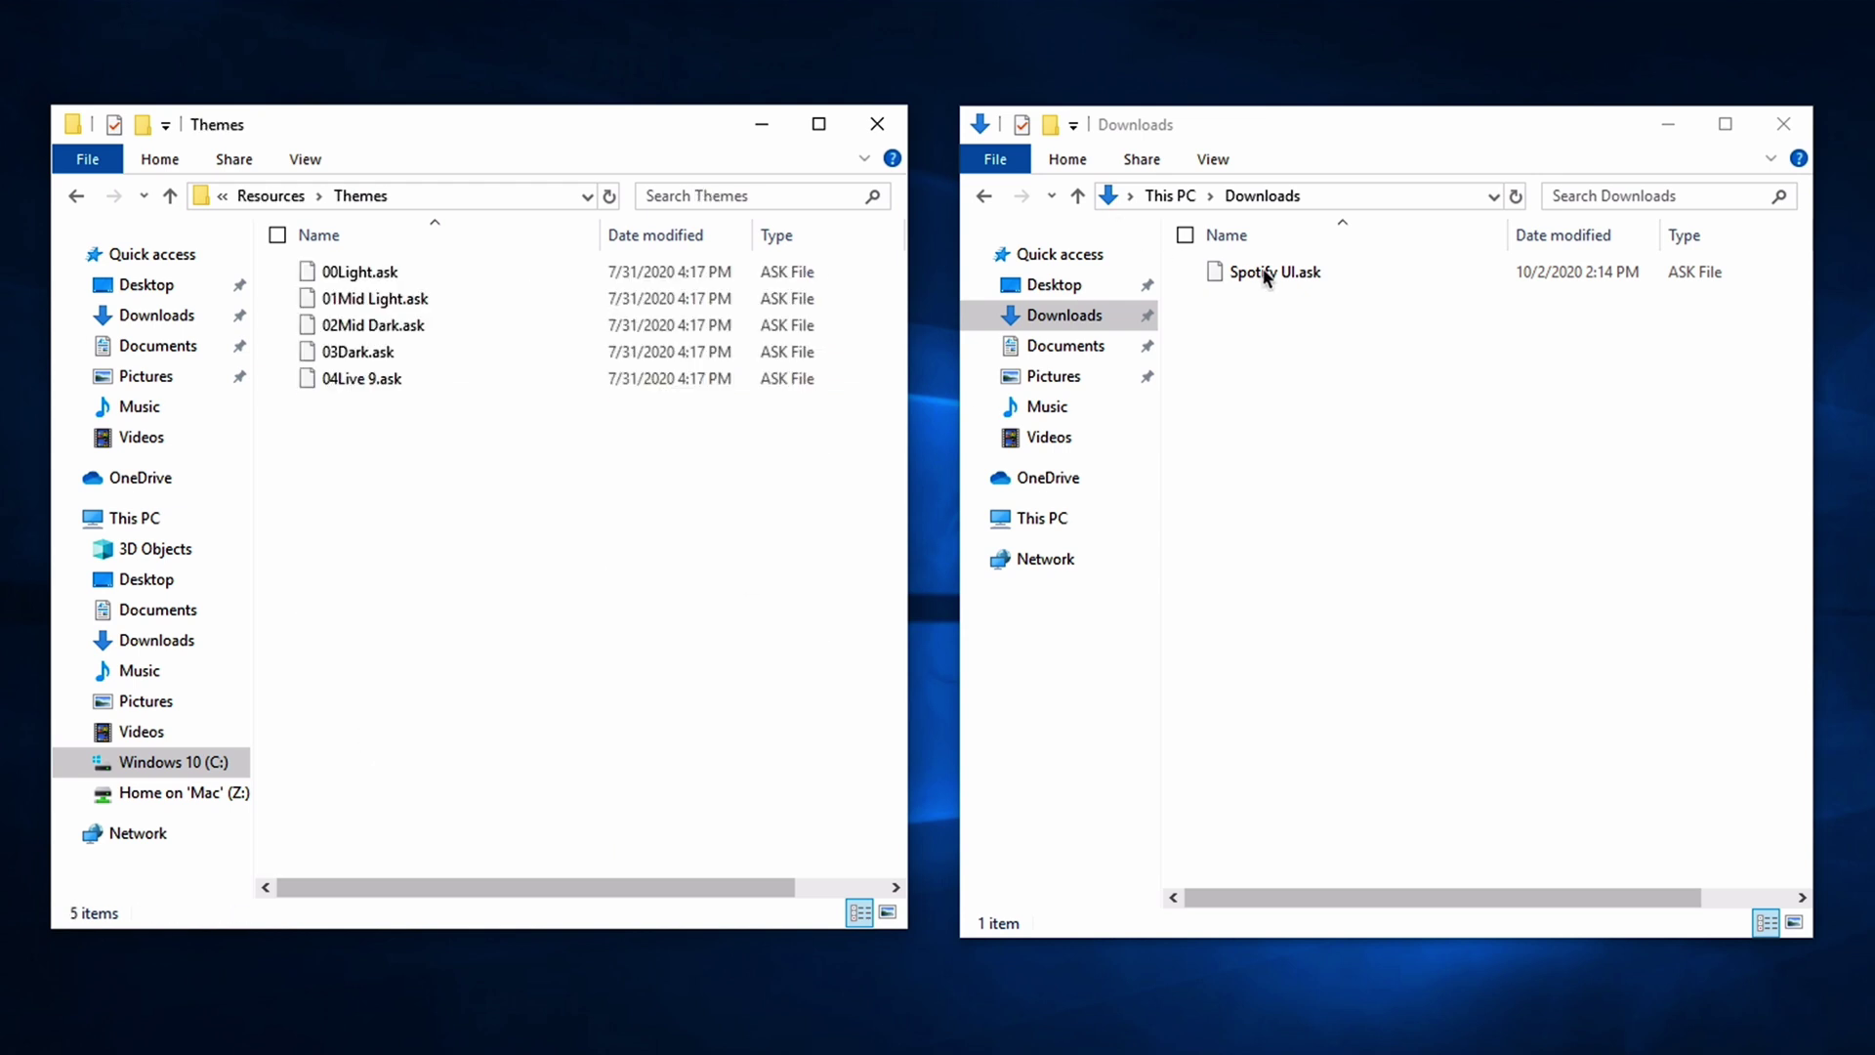
{"action": "mouse_move", "coordinate": [1266, 274]}
{"action": "left_mouse_down"}
{"action": "mouse_move", "coordinate": [596, 453]}
{"action": "mouse_move", "coordinate": [468, 554]}
{"action": "left_mouse_up"}
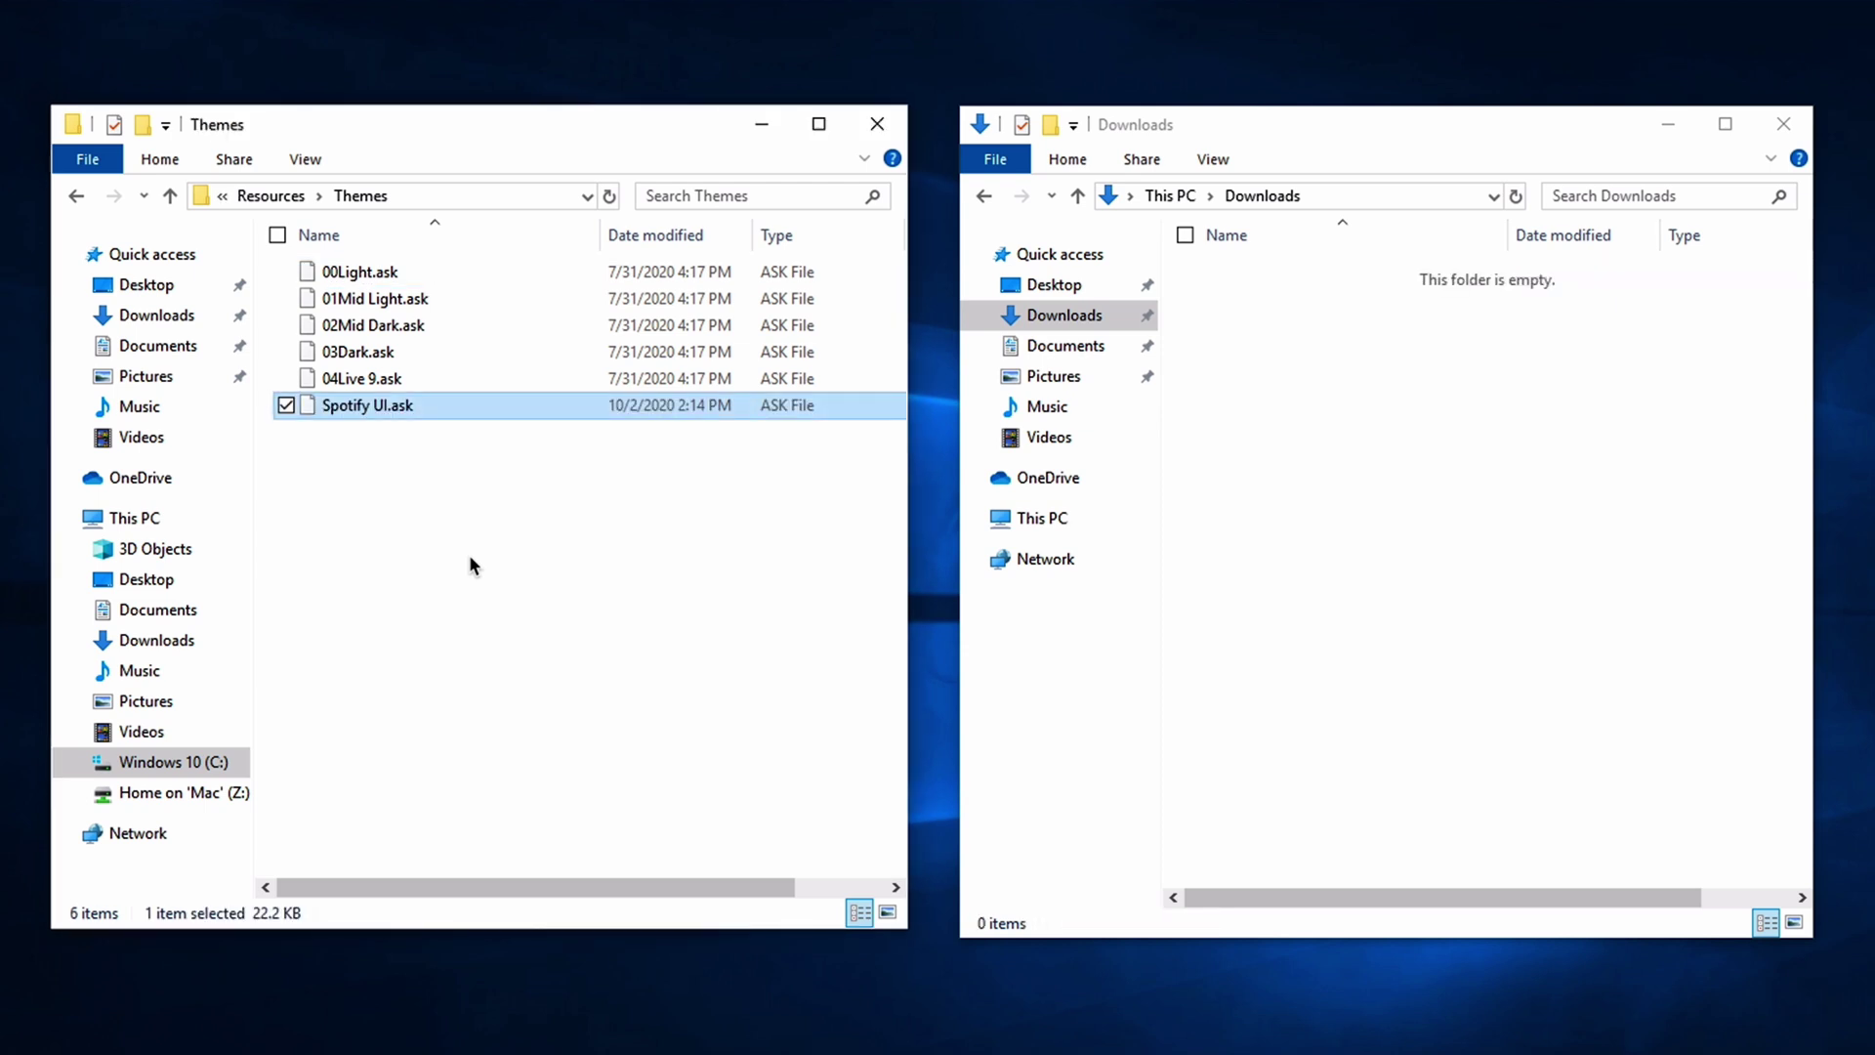
Choose Spotify UI from the Theme list in Live's Look/Feel preferences.
{"action": "left_click", "coordinate": [469, 553]}
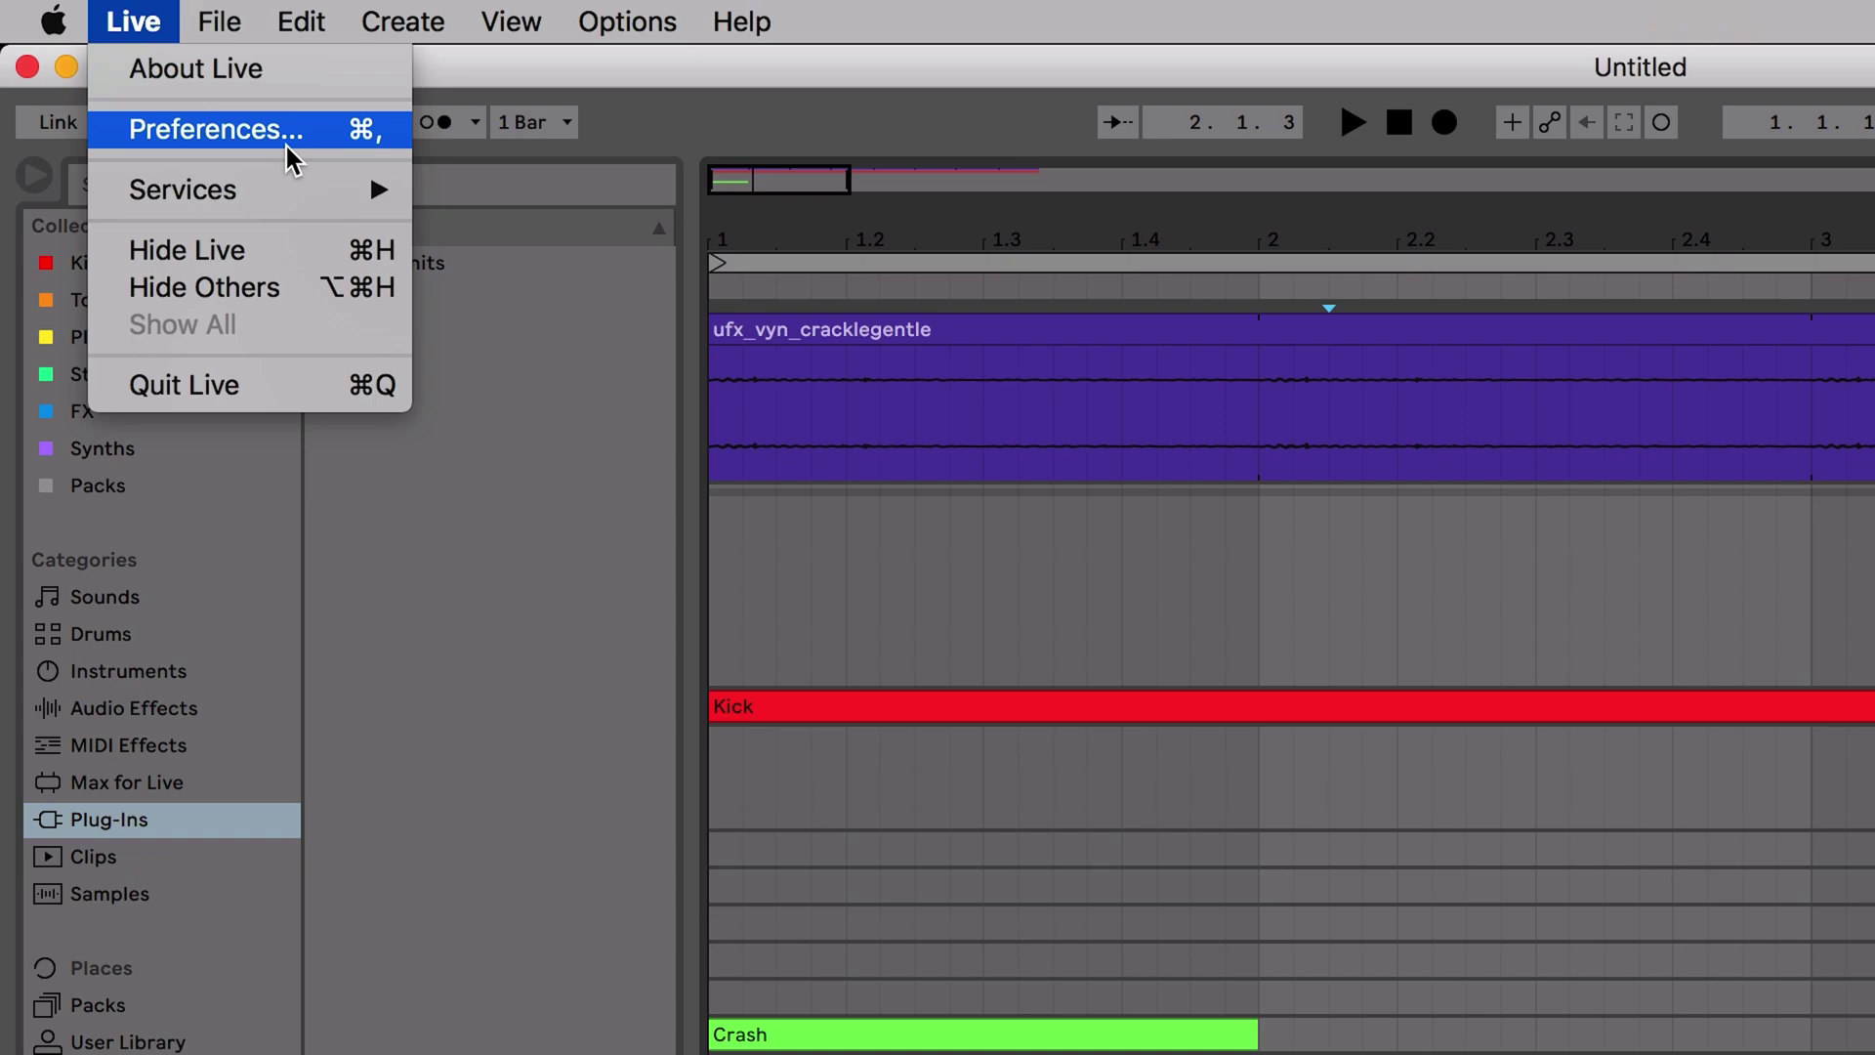
{"action": "left_click", "coordinate": [293, 133]}
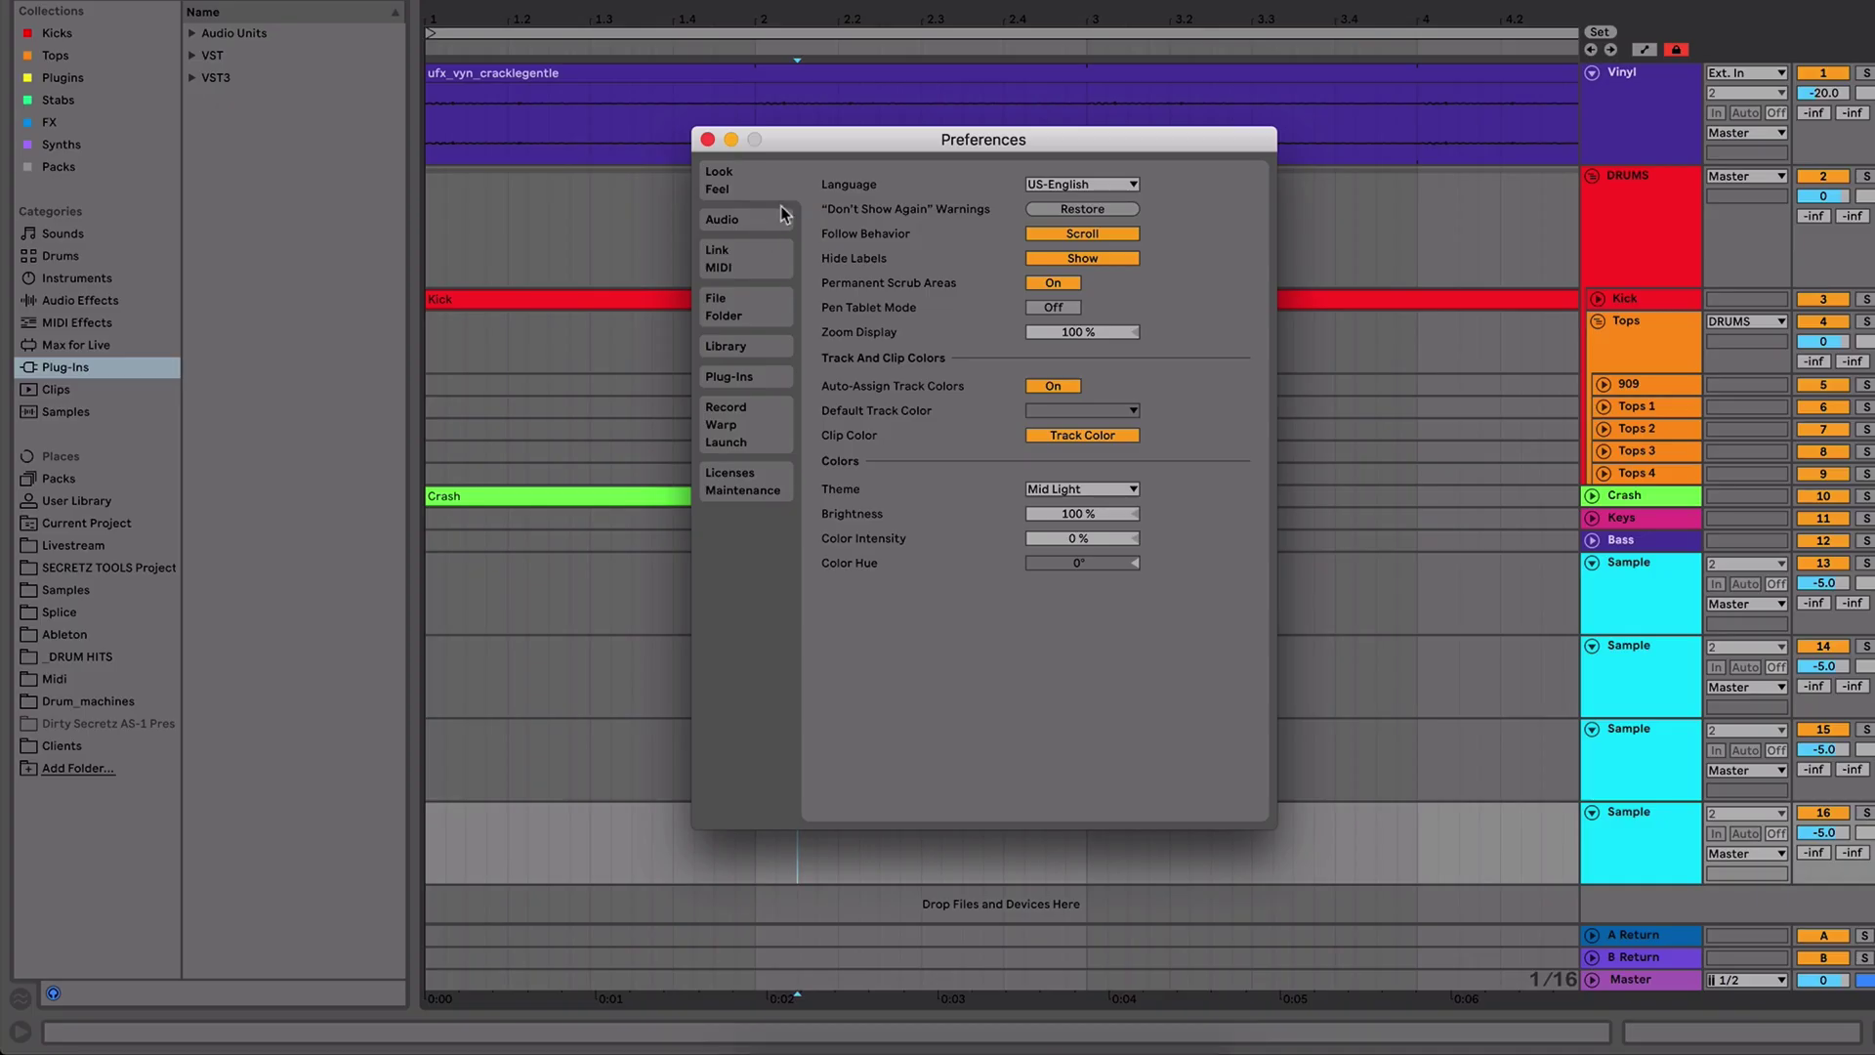
{"action": "left_click", "coordinate": [1132, 497]}
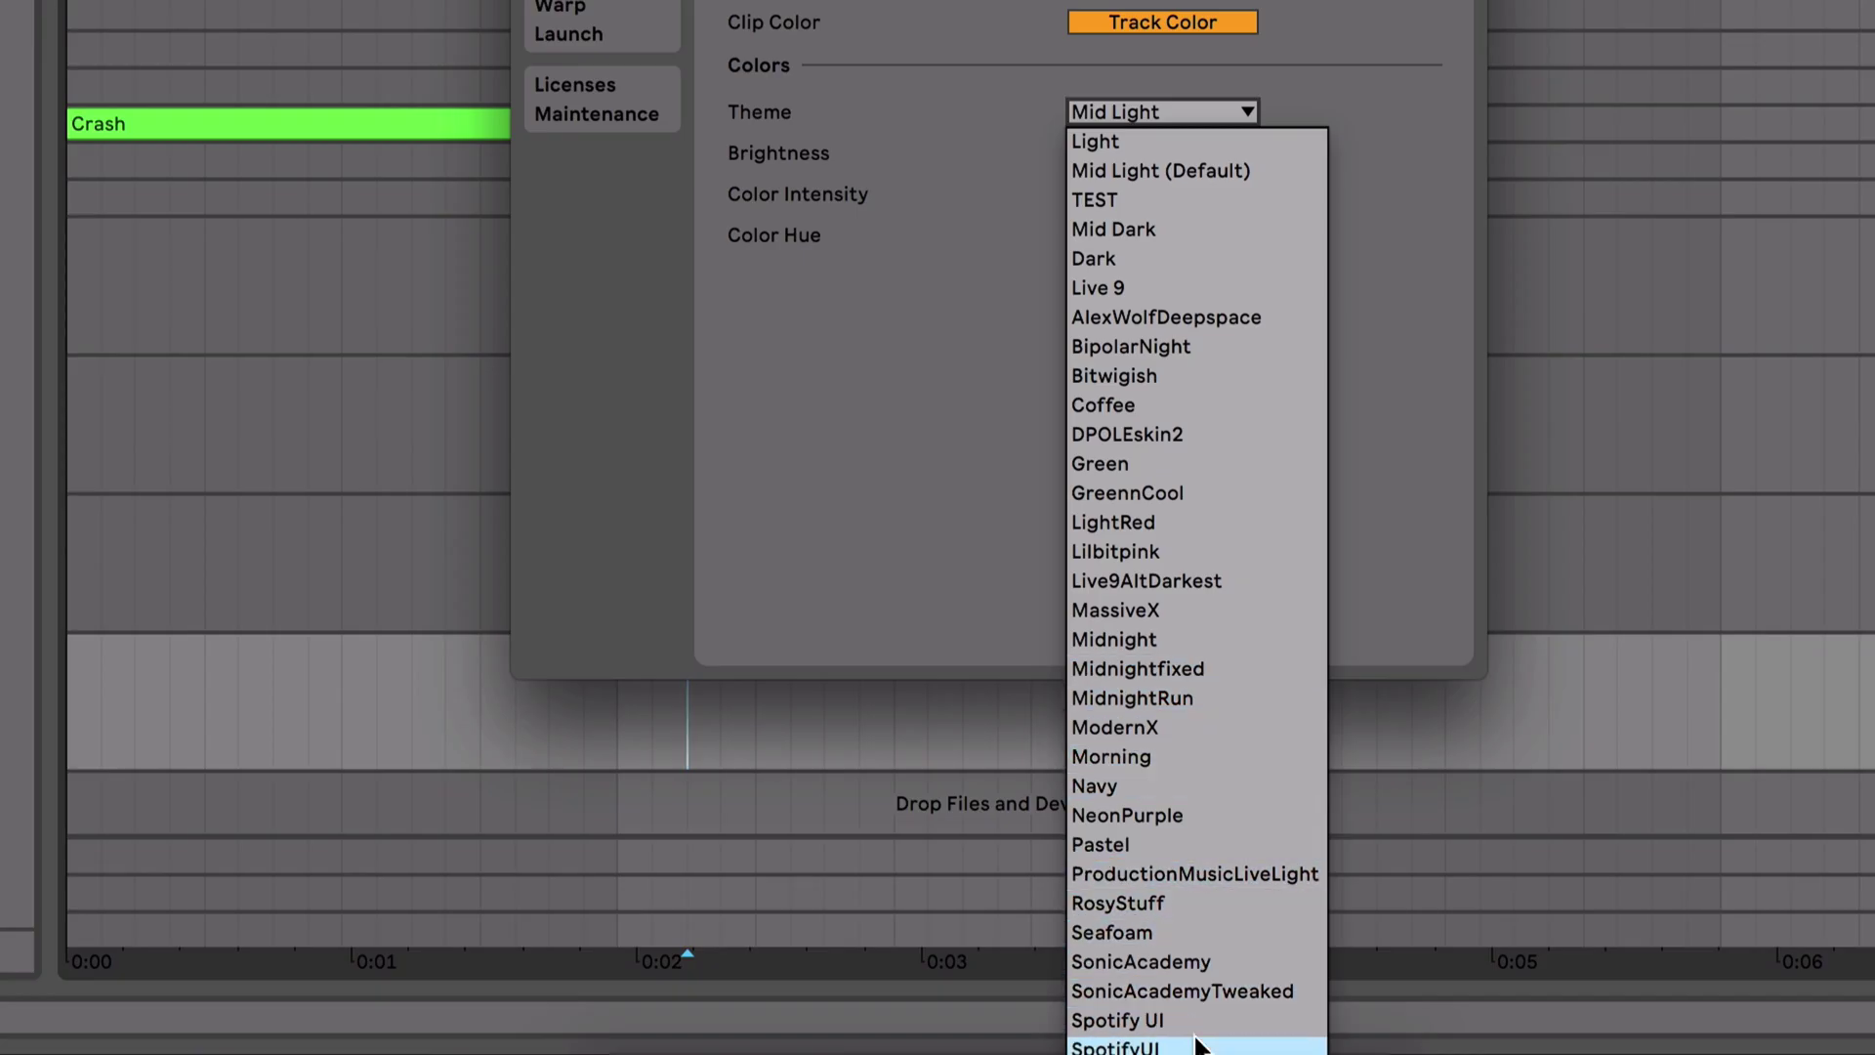
{"action": "left_click", "coordinate": [1199, 1021]}
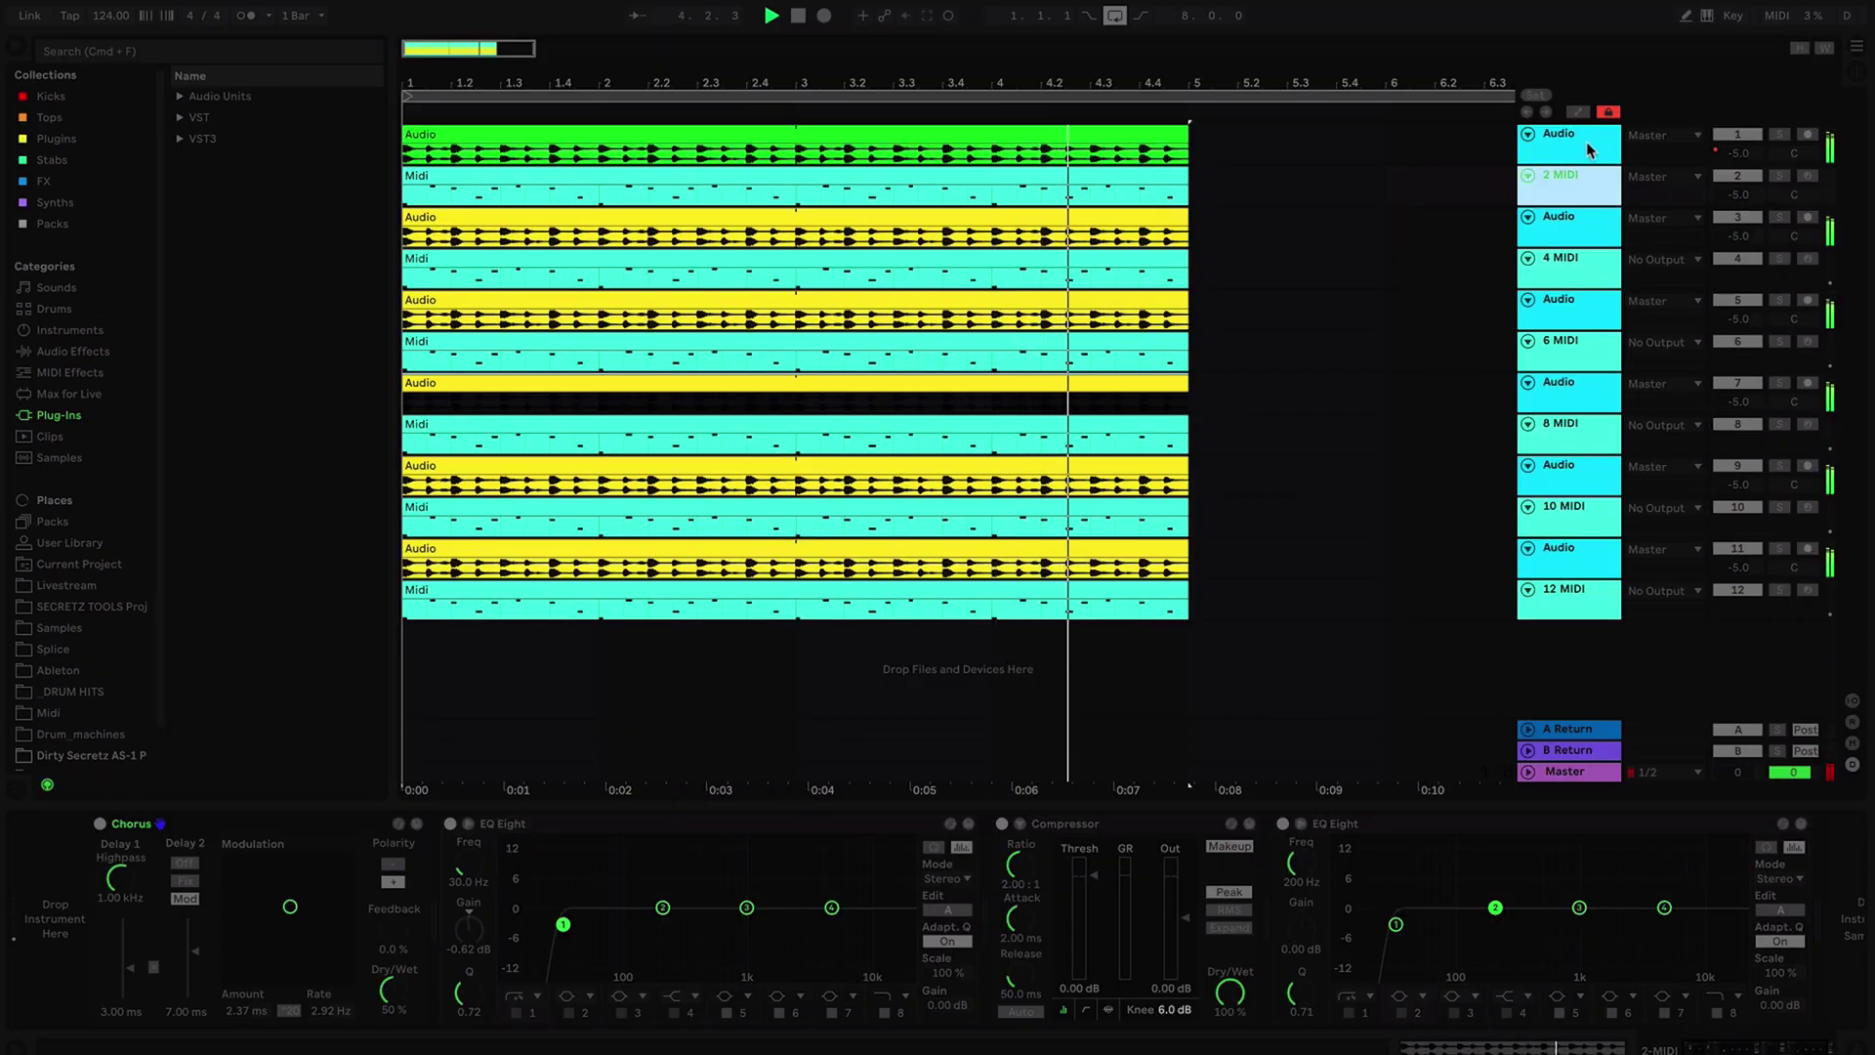
Select the first Audio track to show its EQ Eight in Device View.
{"action": "left_click", "coordinate": [1586, 147]}
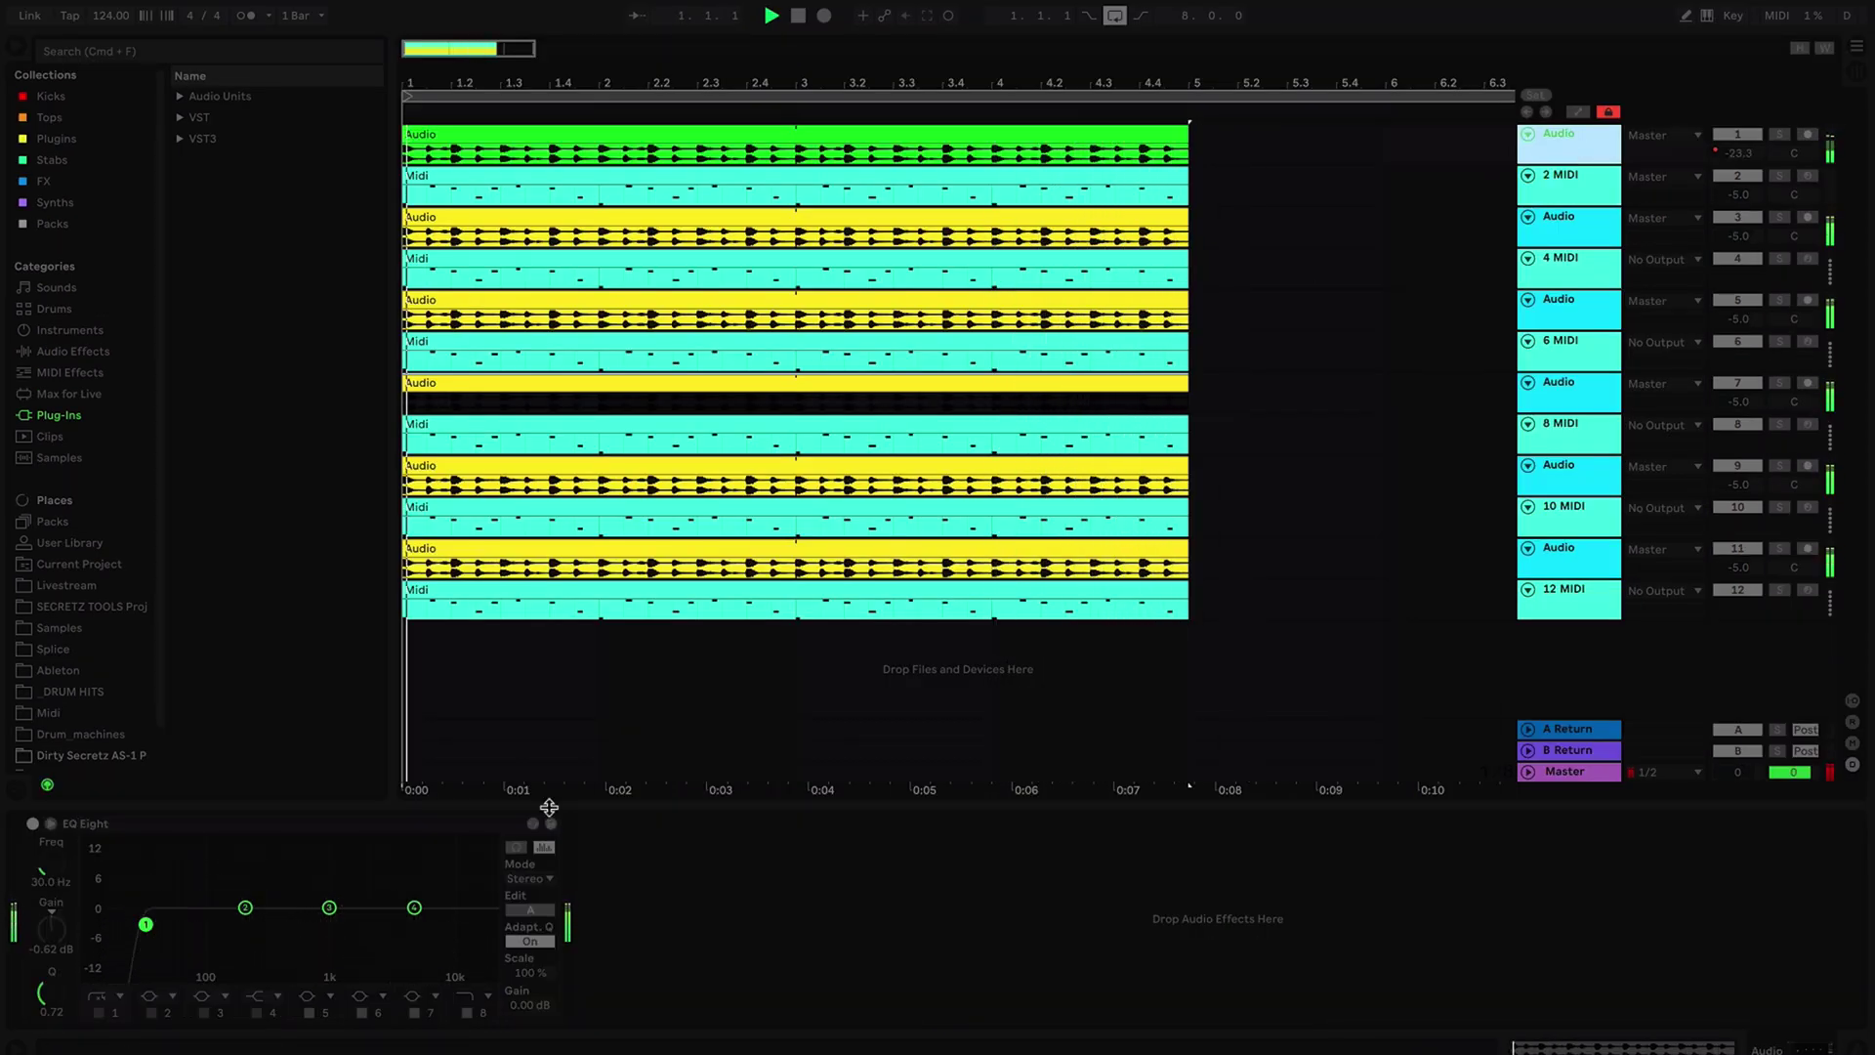